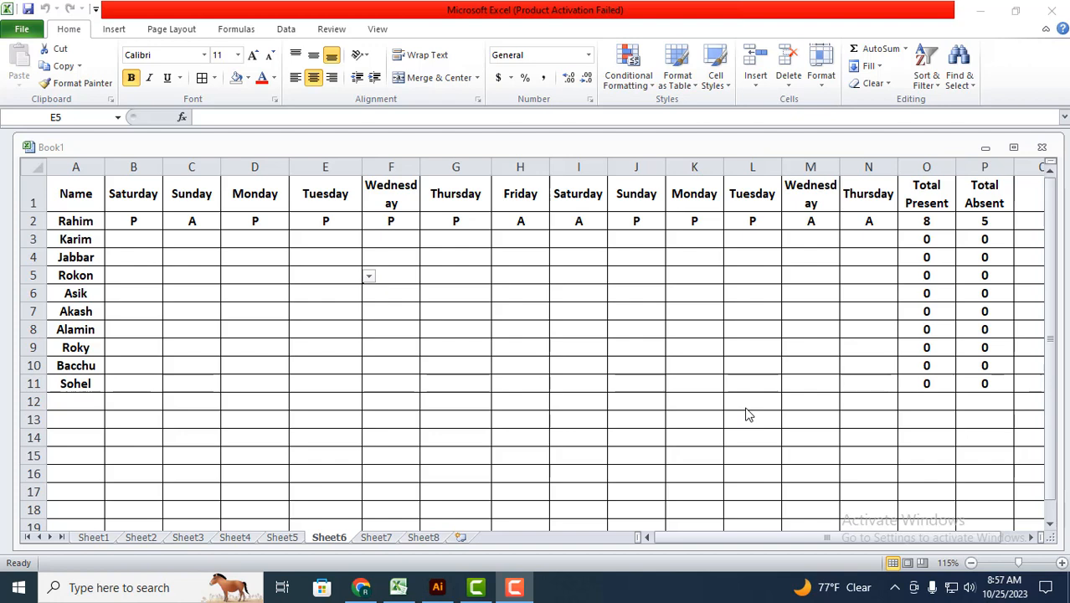
Step: Examine the attendance dropdown in the blank day cells of the completed Sheet6 example
left_click(260, 255)
left_click(296, 257)
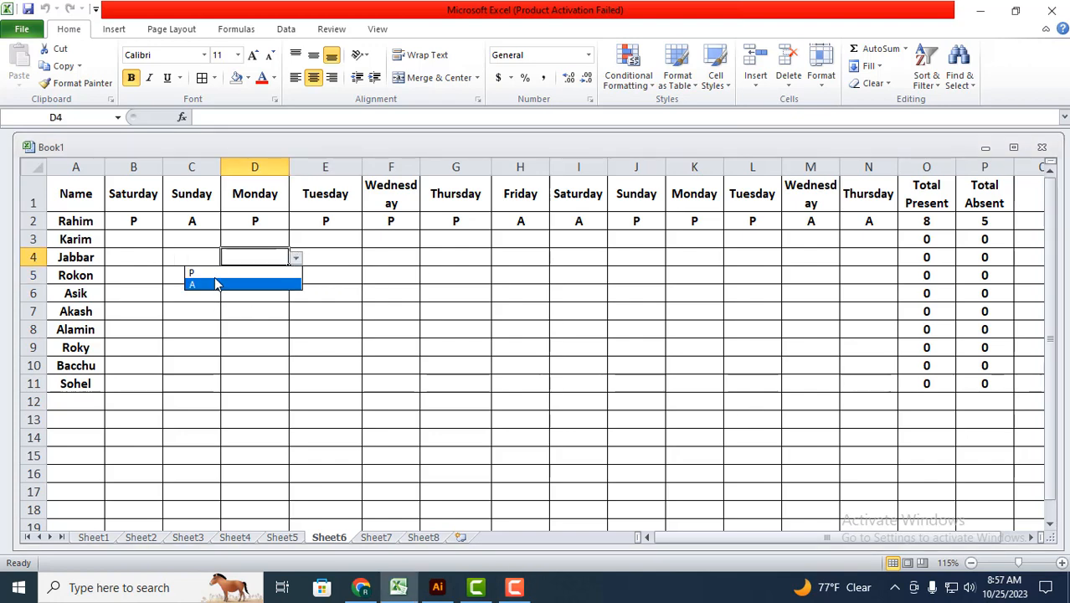
left_click(385, 258)
left_click(500, 276)
left_click(610, 390)
left_click(695, 311)
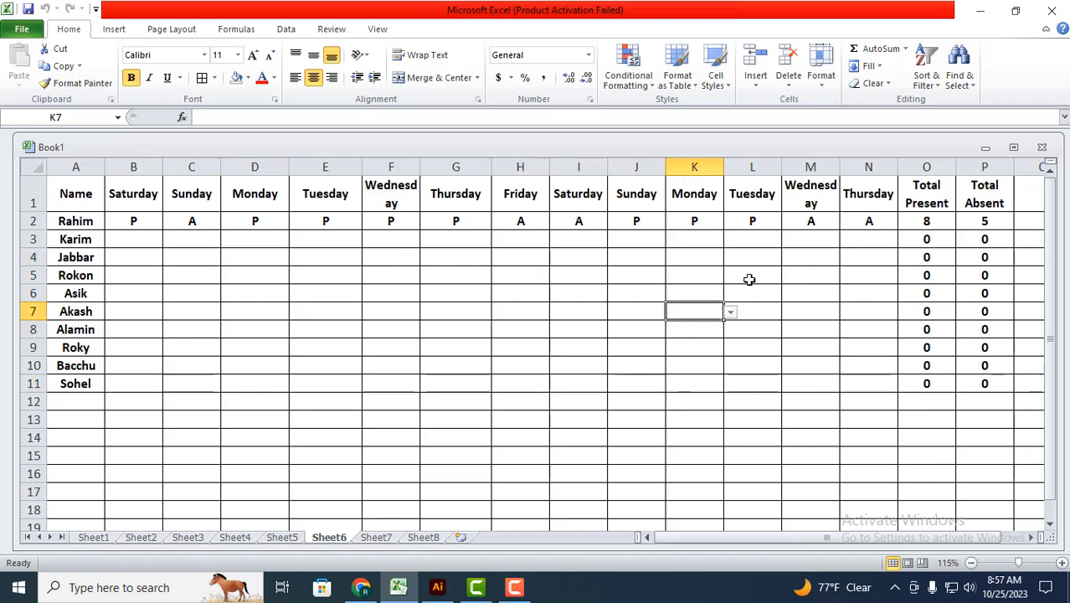
left_click(802, 328)
left_click(809, 275)
Step: Mark P in cell K4 and A in cell I4 using the attendance dropdowns
left_click(676, 257)
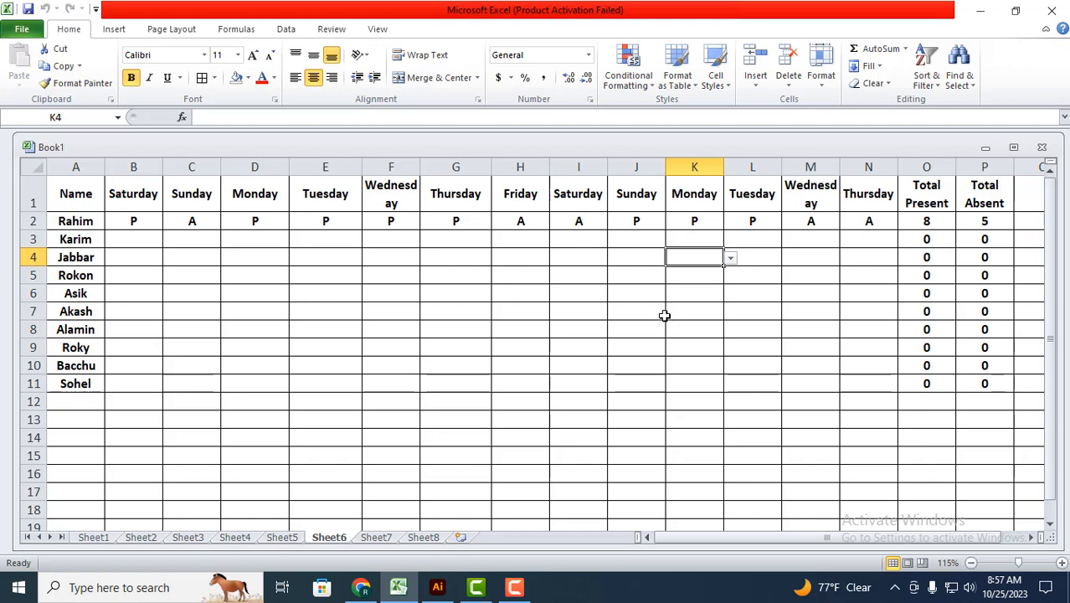
left_click(730, 259)
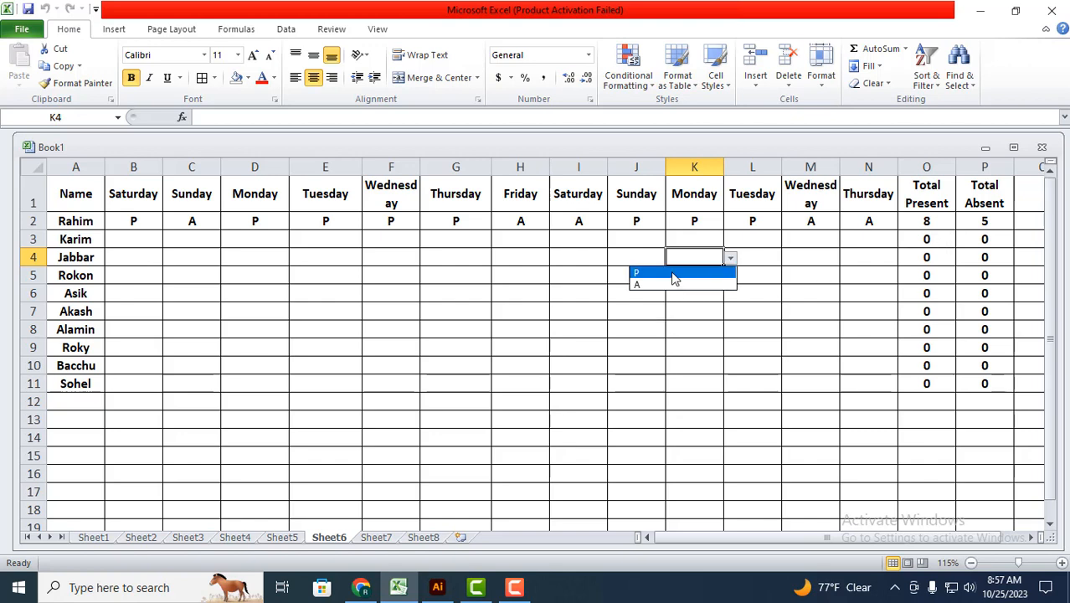
left_click(675, 274)
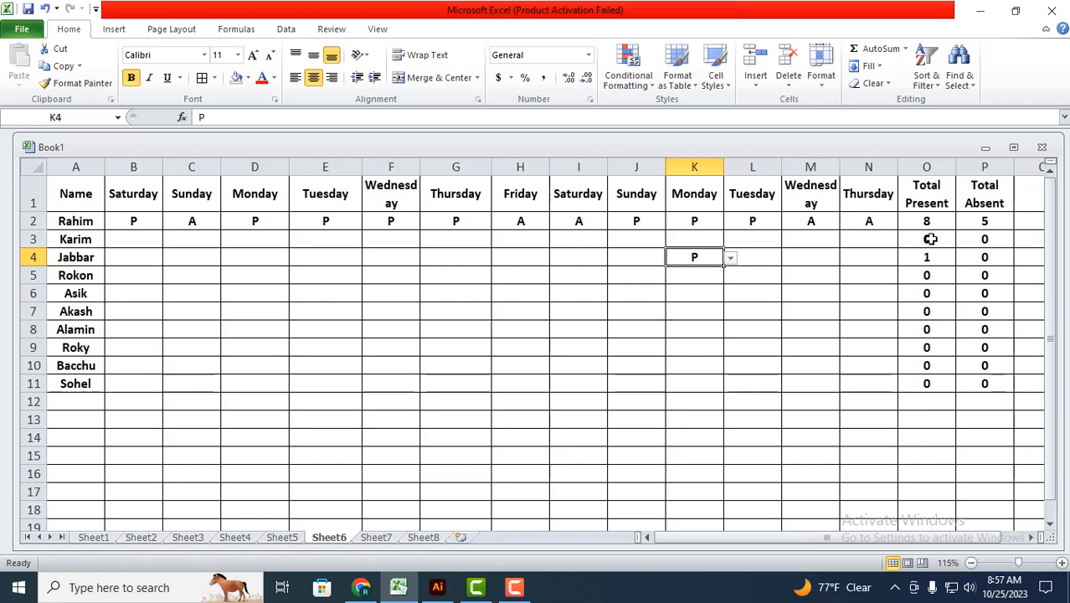
left_click(602, 262)
left_click(614, 258)
left_click(567, 288)
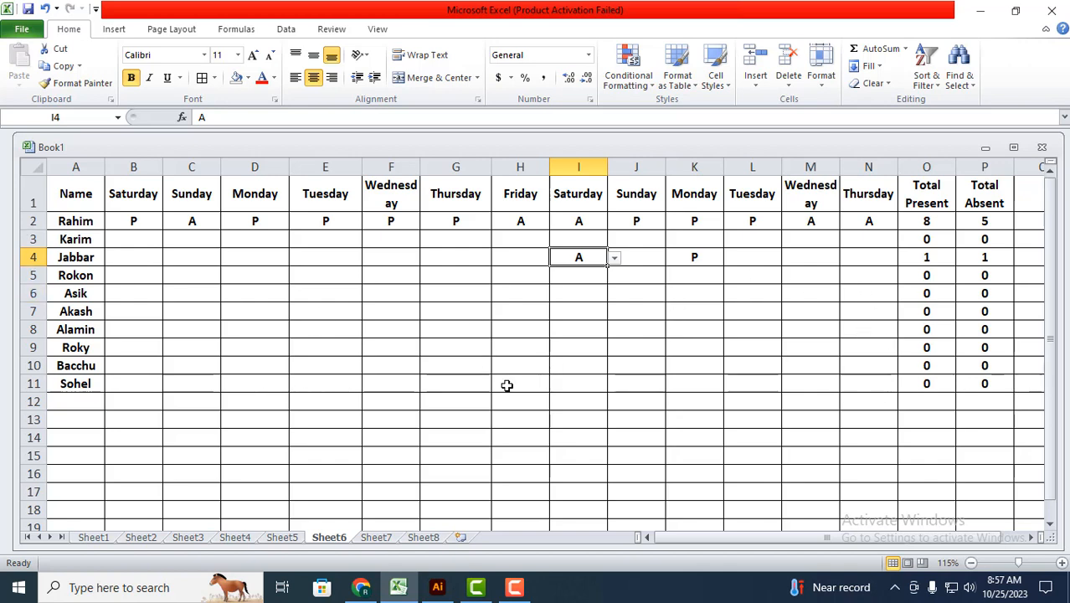
Step: On Sheet5, number the Sl. No column from 1 to 10 in cells A2 through A11
left_click(285, 538)
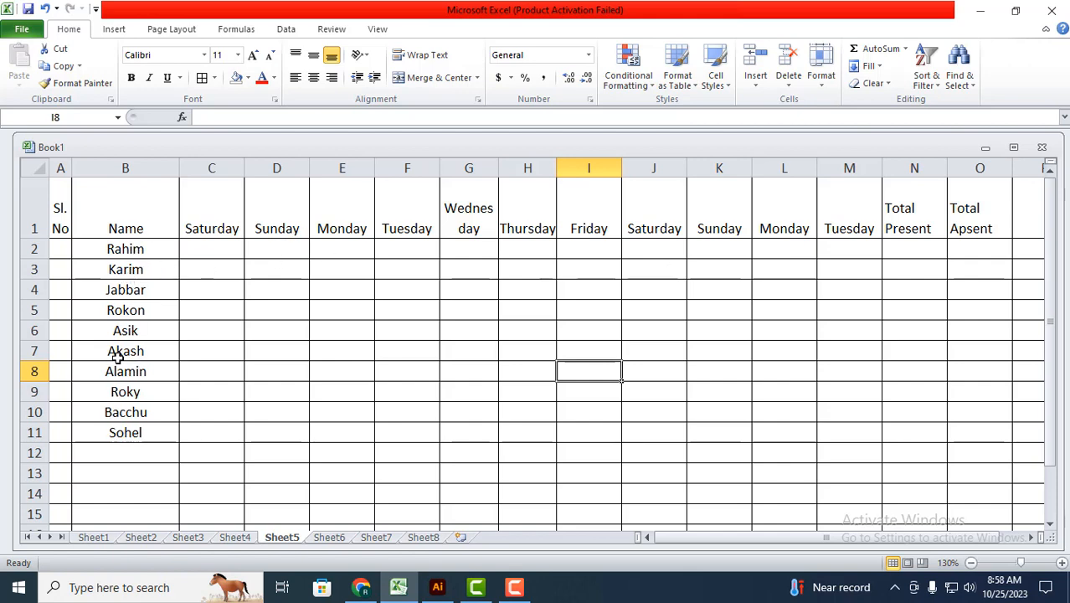
left_click(59, 249)
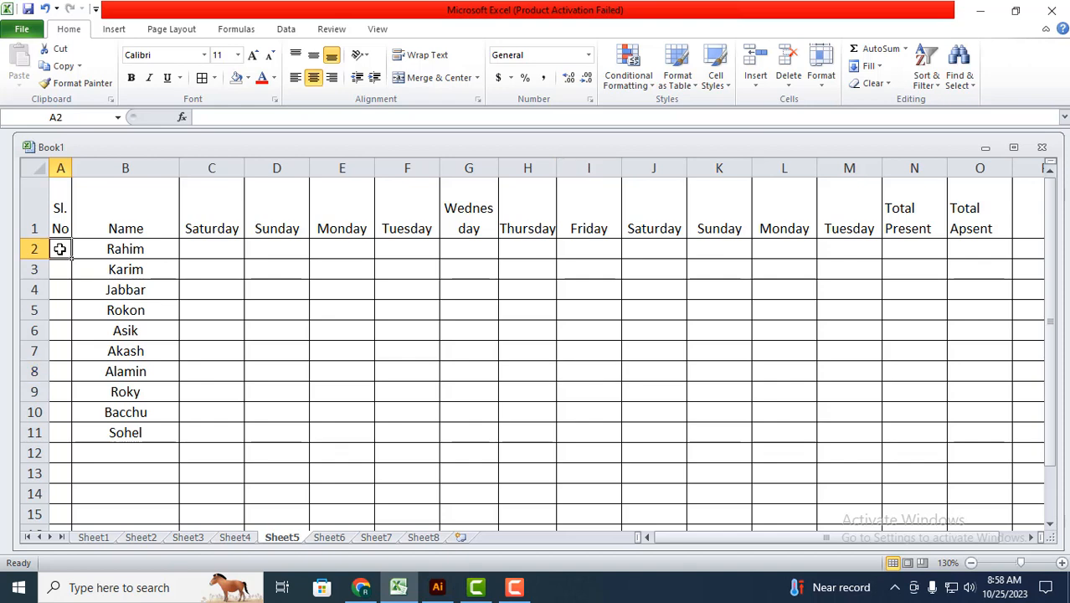
type("1")
key("Return")
type("2")
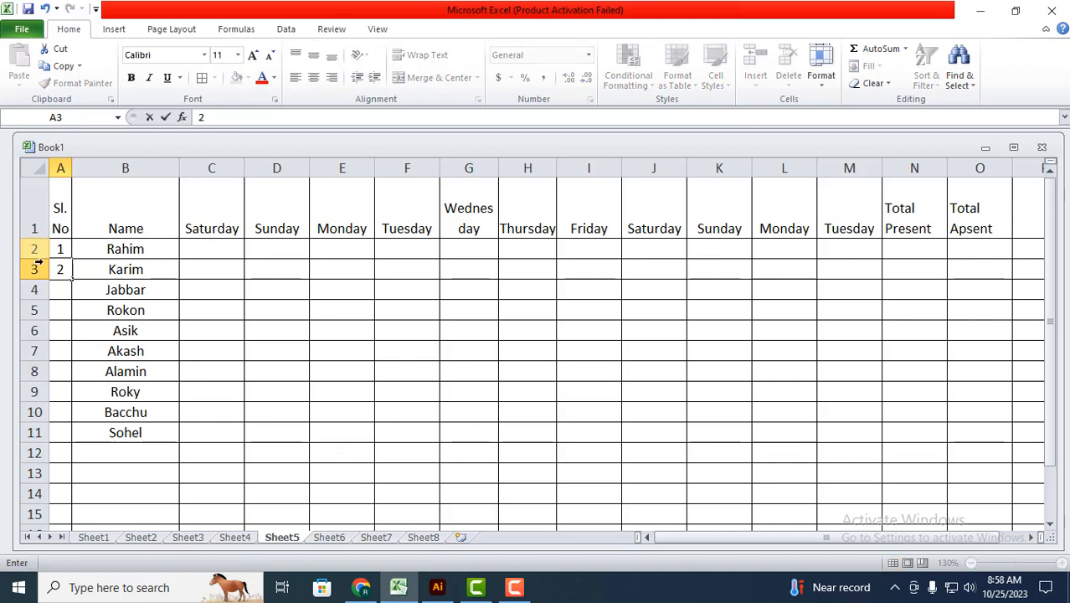
left_click(64, 302)
left_click_drag(51, 247, 74, 442)
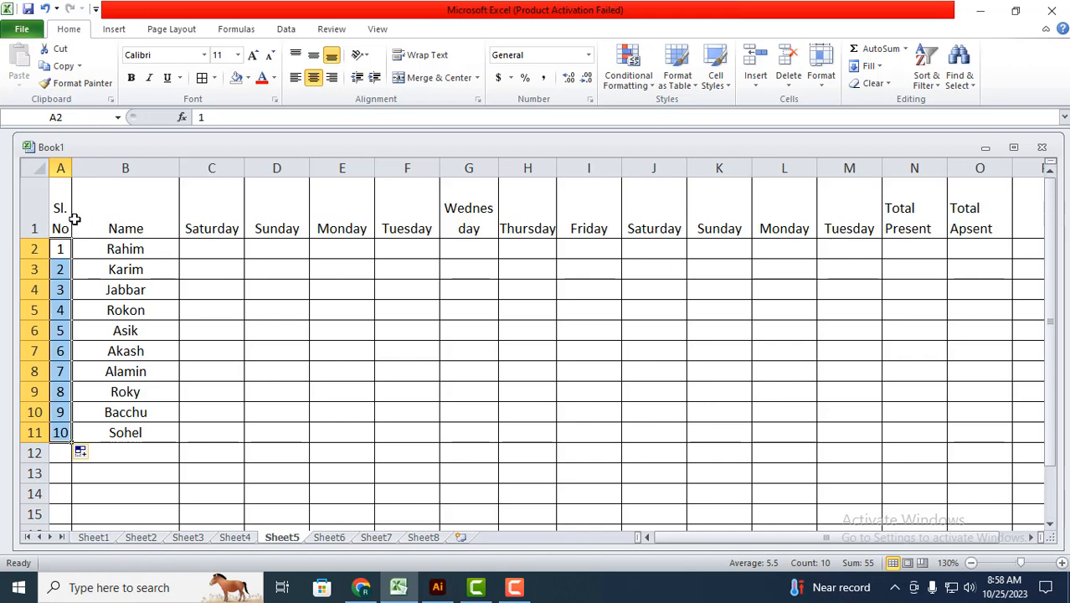
Step: Vertically centre the header row text in cells A1 through O1 with Middle Align
left_click_drag(60, 206, 972, 216)
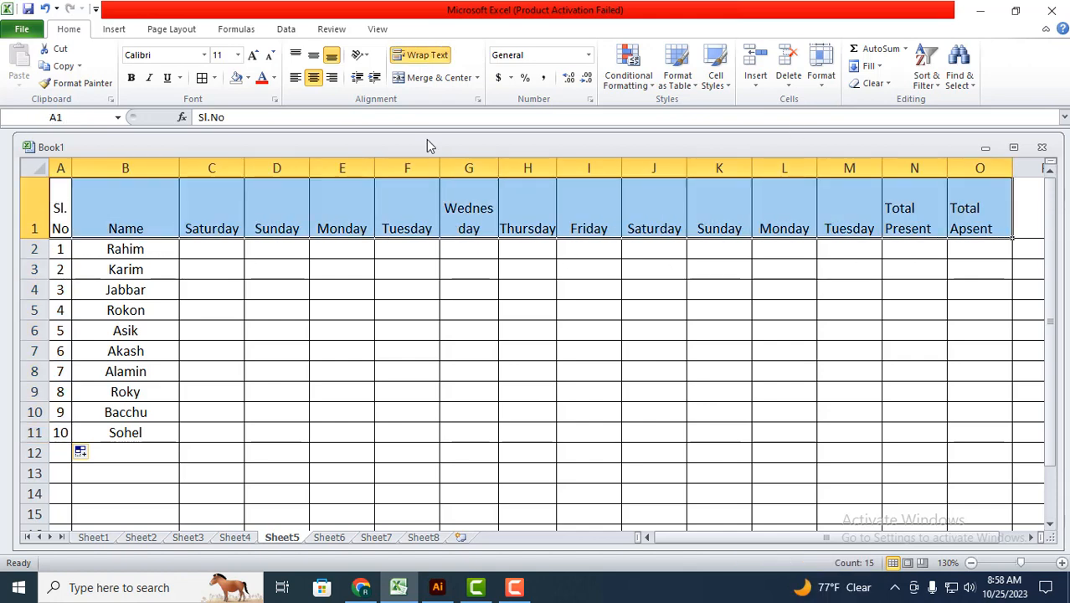
left_click(313, 55)
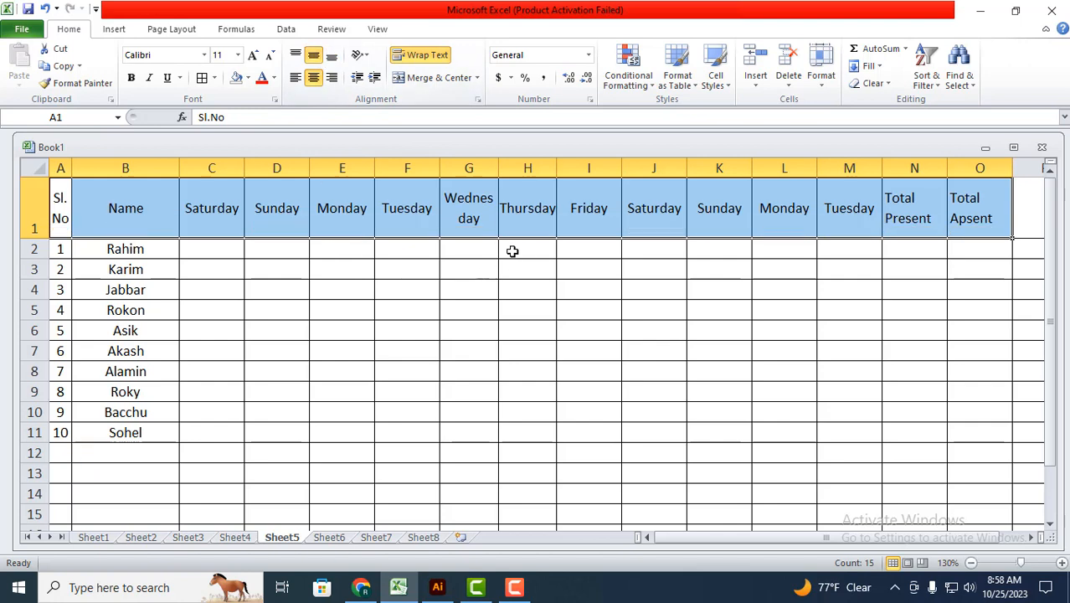
left_click(470, 249)
left_click(231, 286)
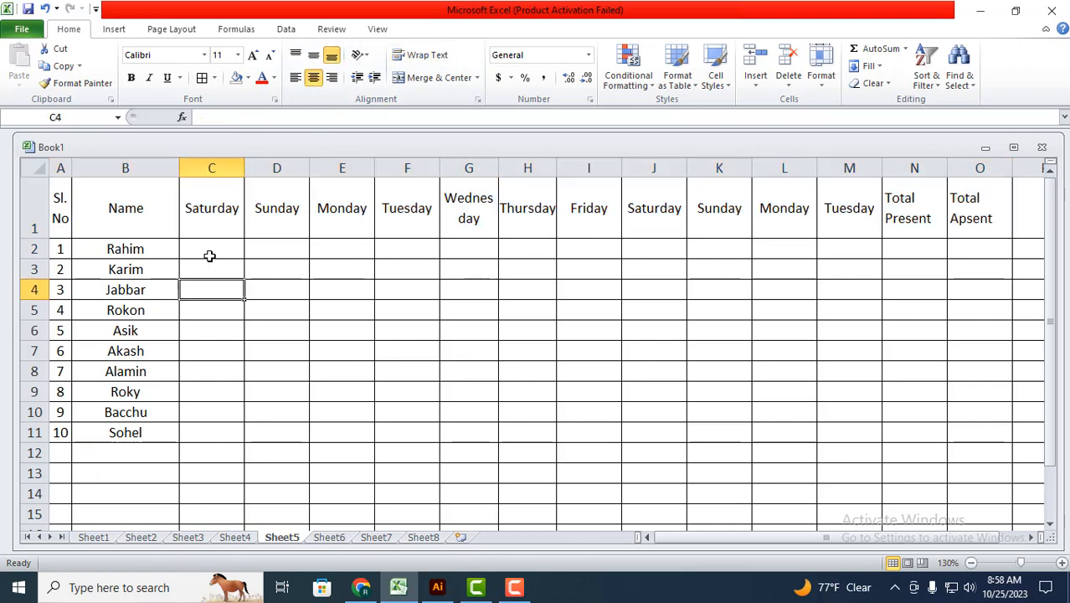
left_click(210, 251)
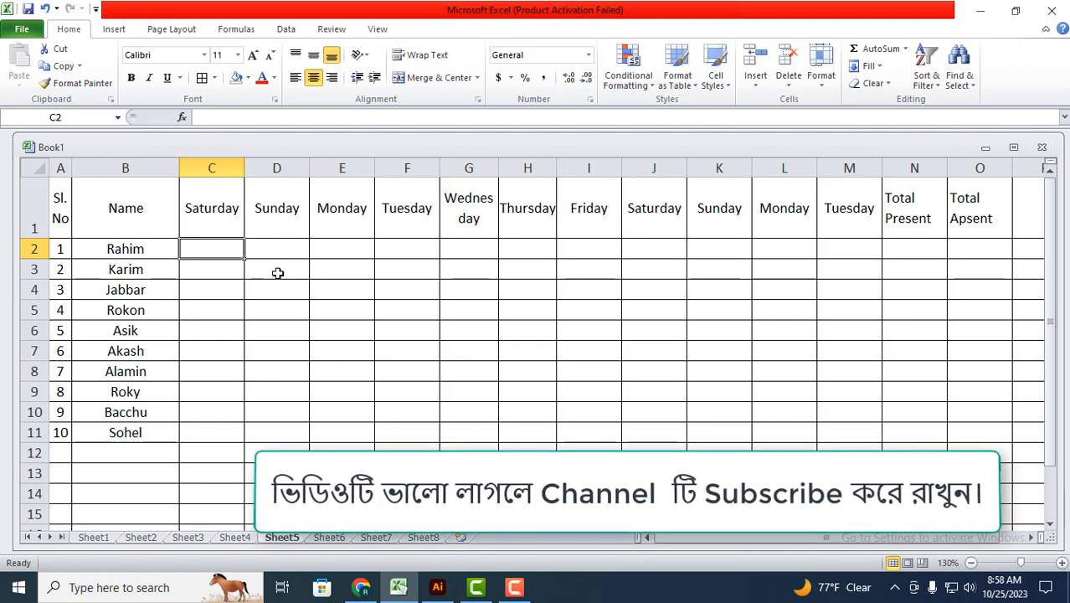
left_click(260, 332)
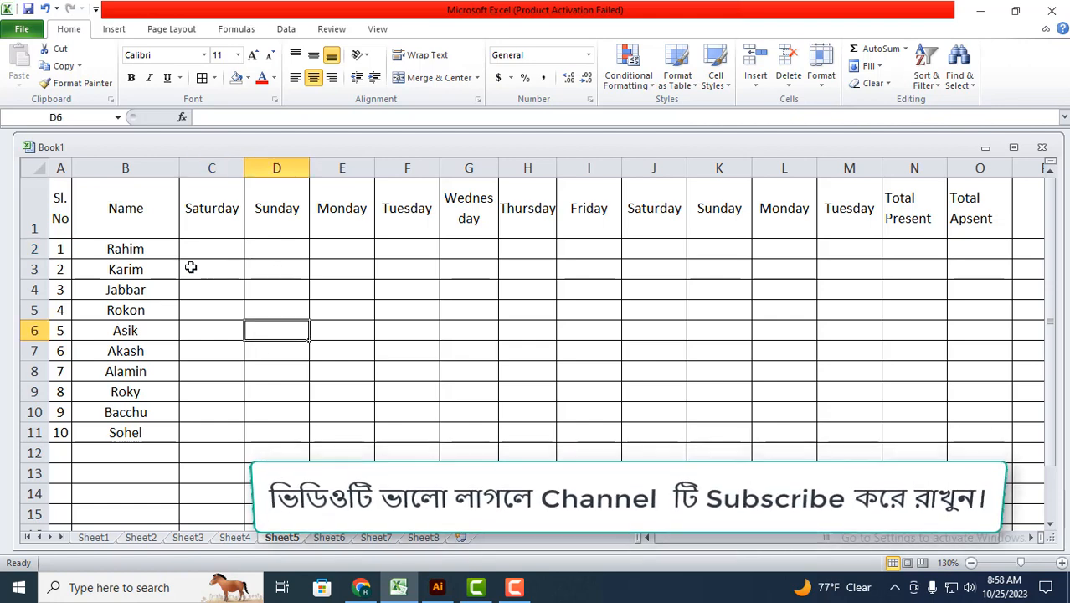
left_click(205, 248)
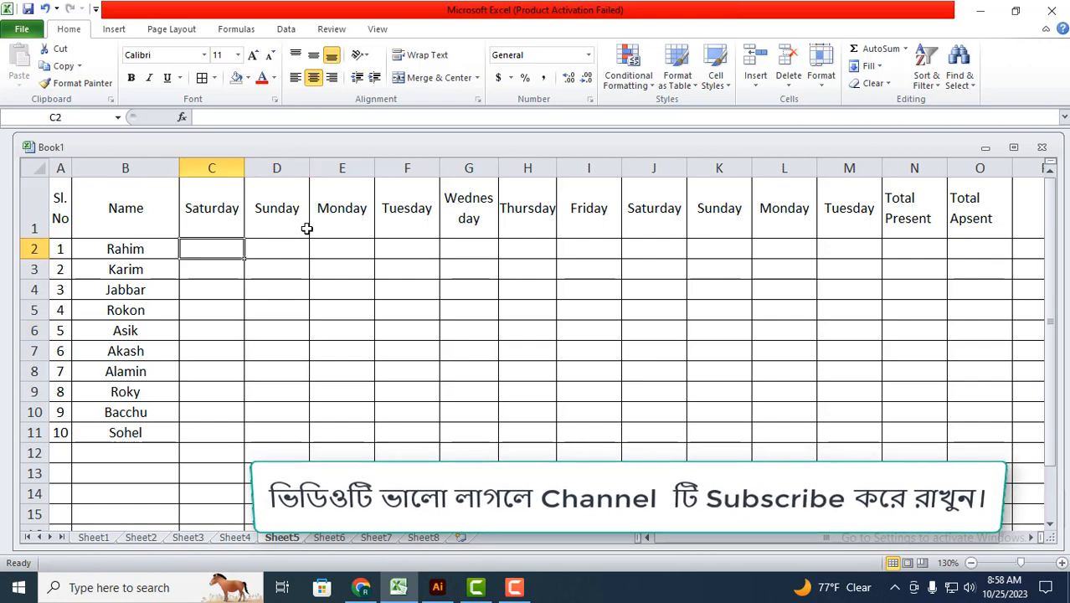
left_click(241, 296)
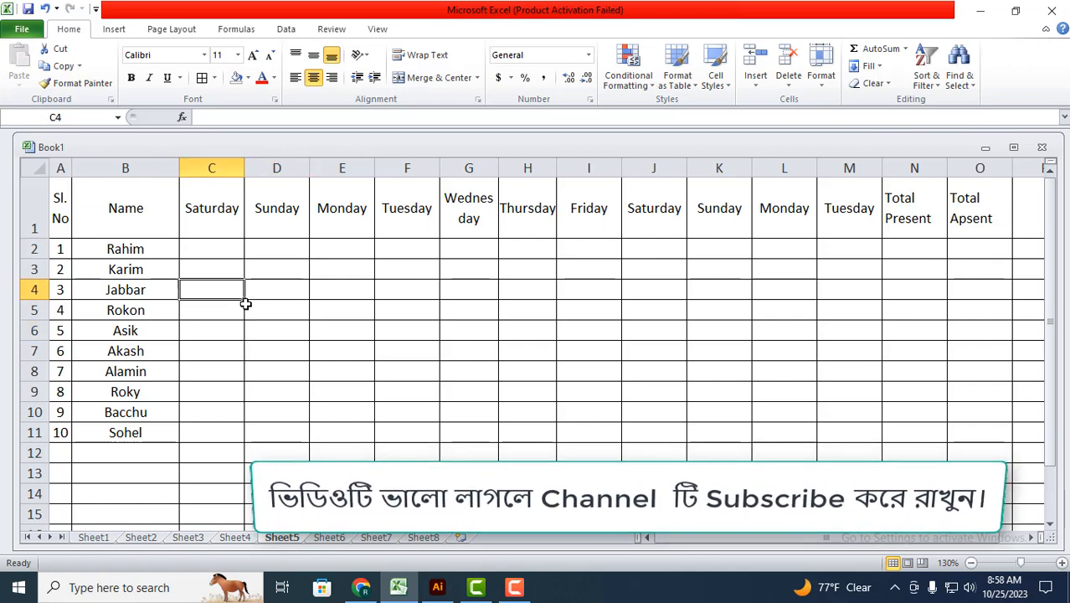
Step: Apply data validation to cell C2 that allows a List with the source P,A
left_click(222, 250)
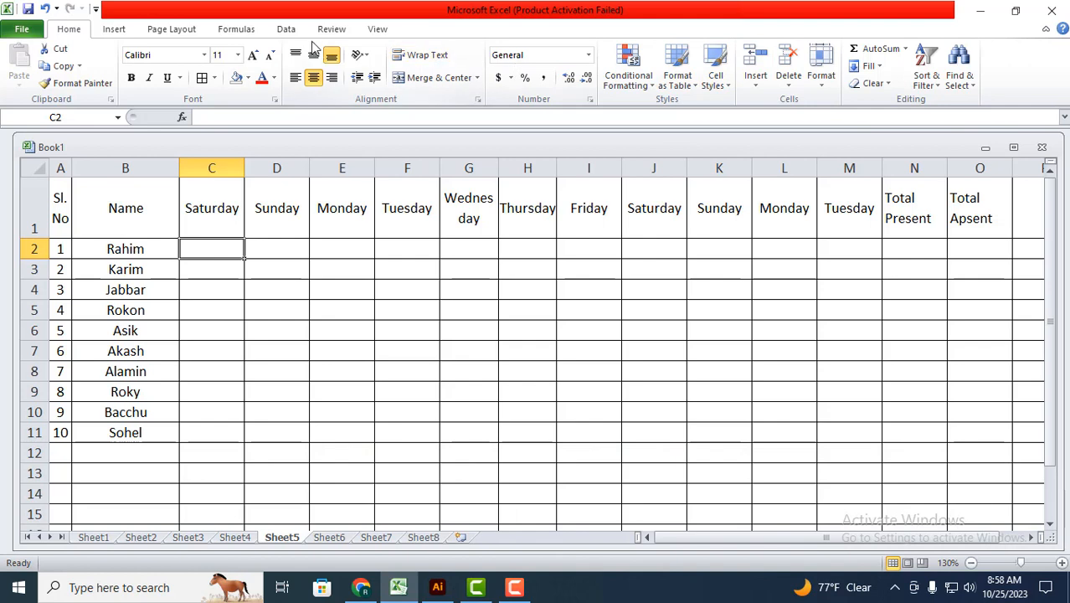
left_click(290, 30)
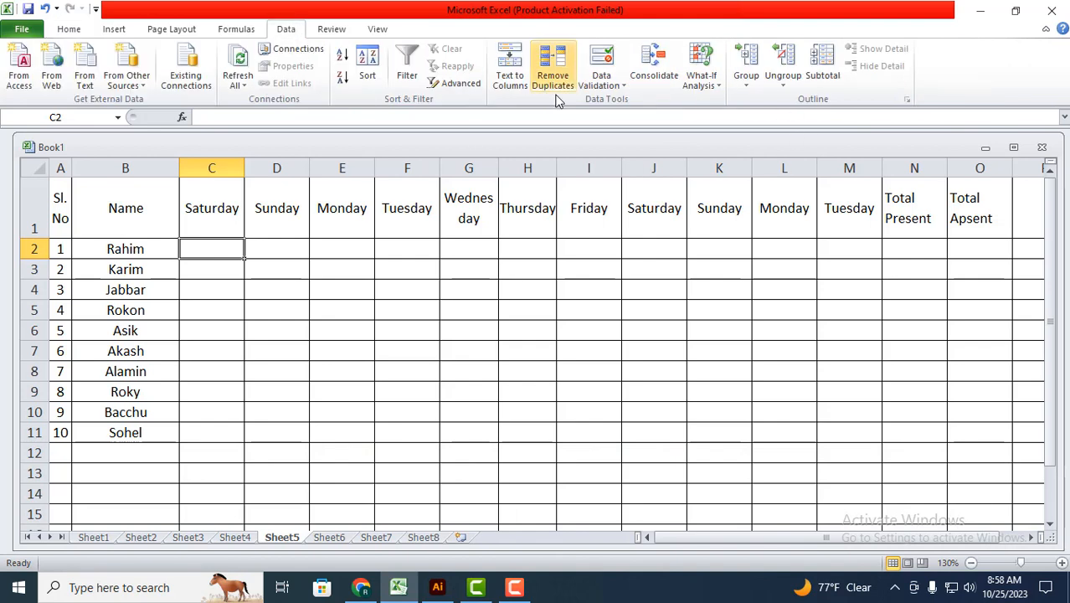
left_click(607, 86)
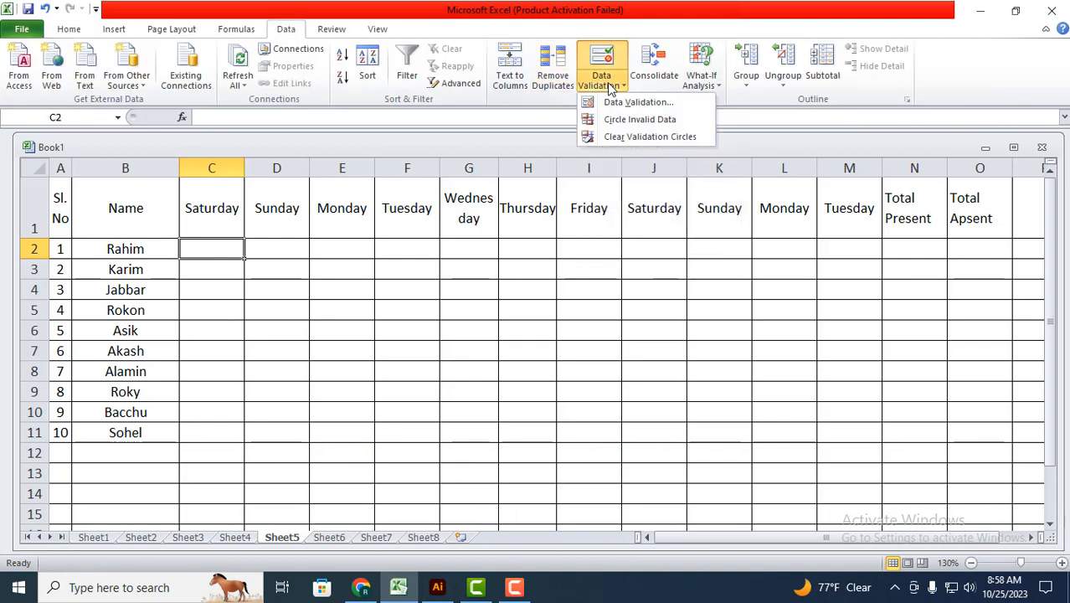
left_click(633, 103)
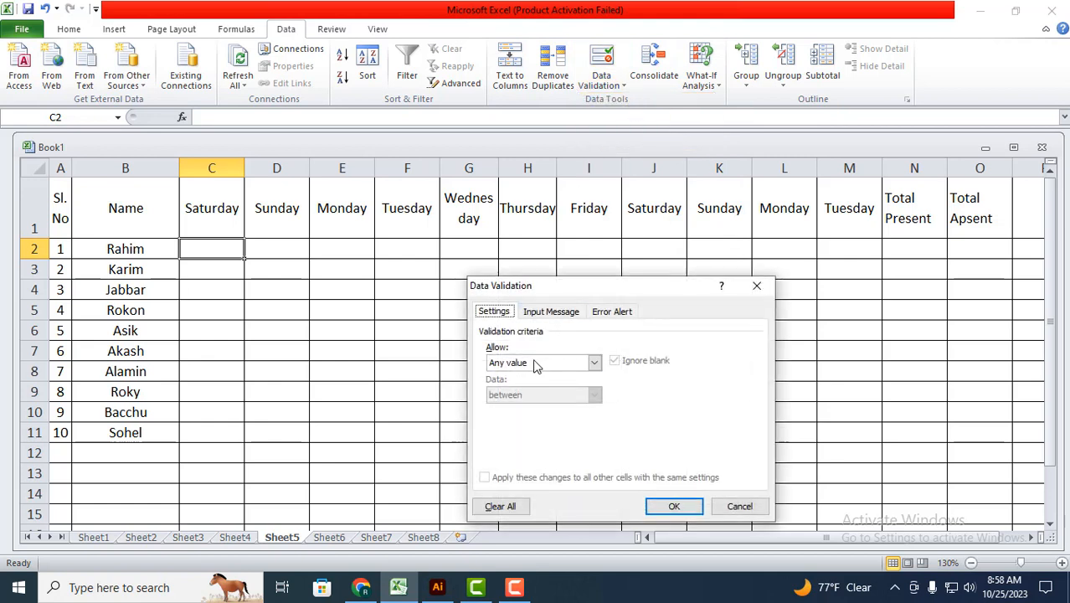
left_click(593, 362)
left_click(503, 408)
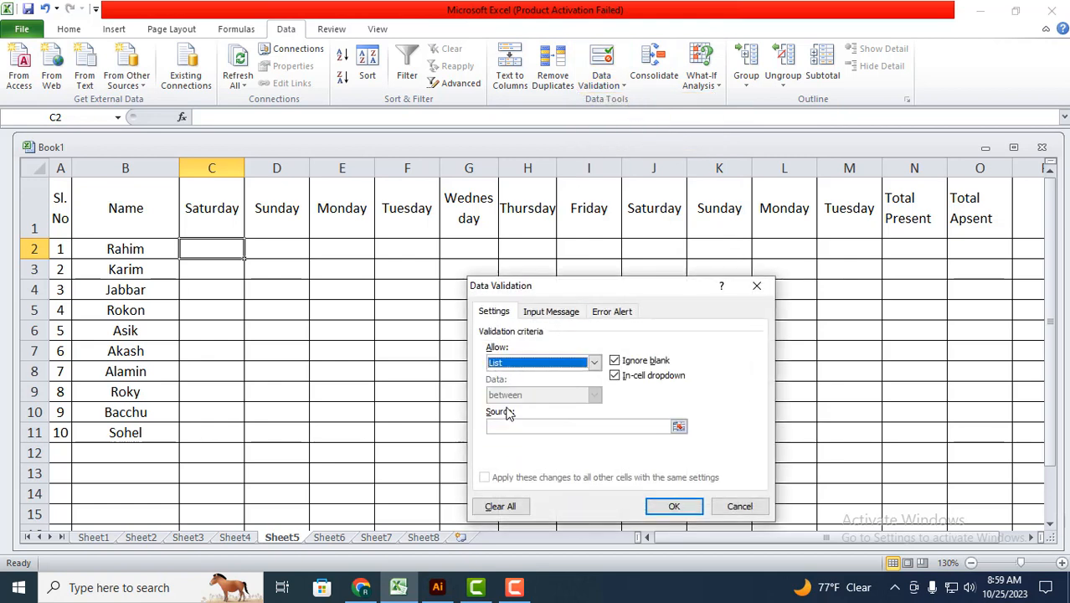
left_click(503, 425)
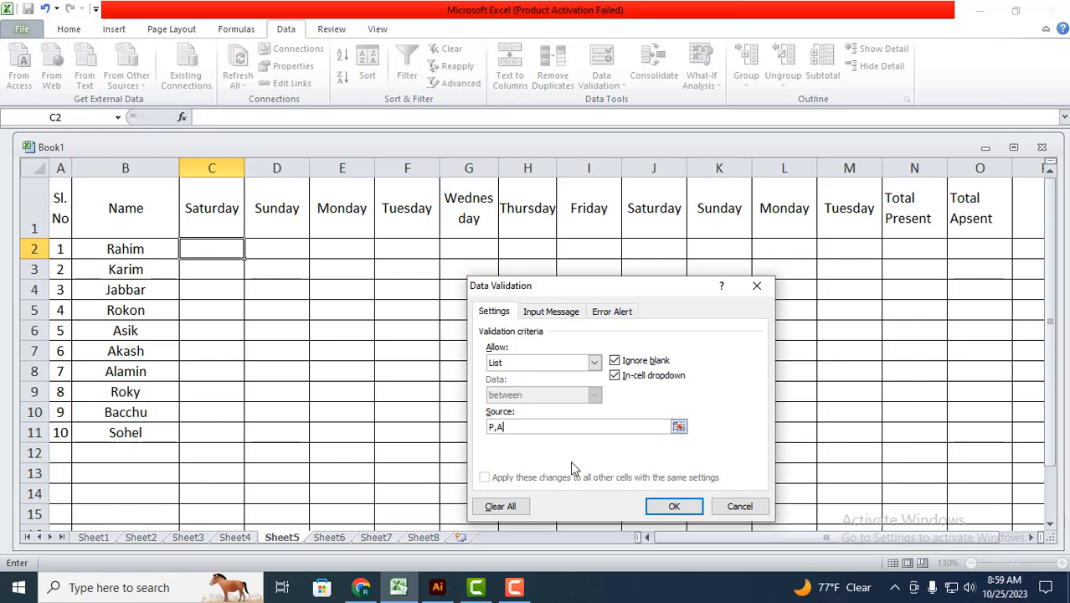
left_click(679, 506)
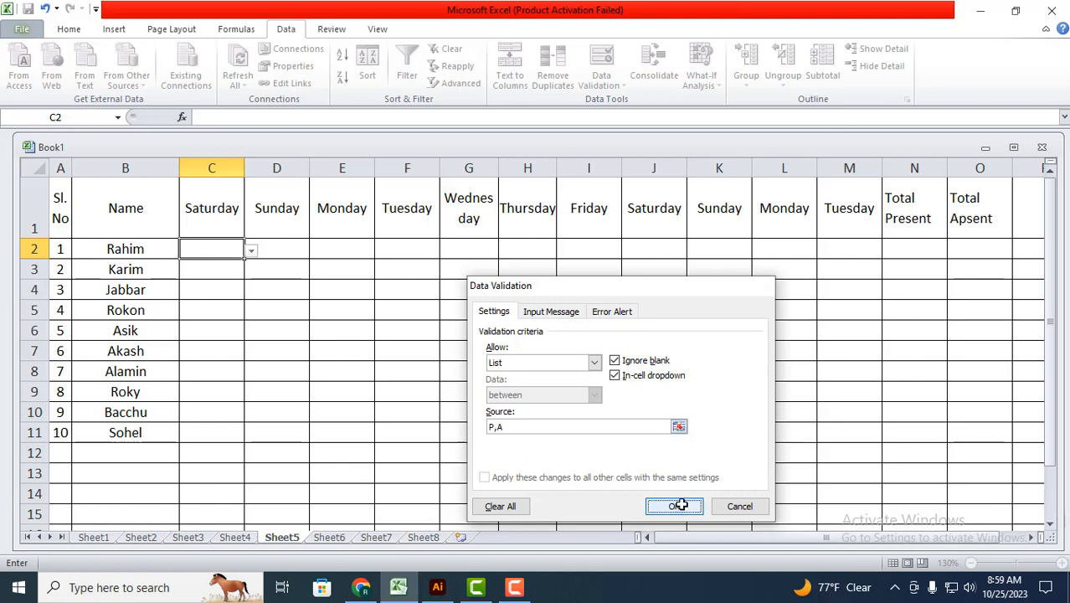
Step: Check the dropdown choices in cell C2 and copy its validation down through C11
left_click(250, 253)
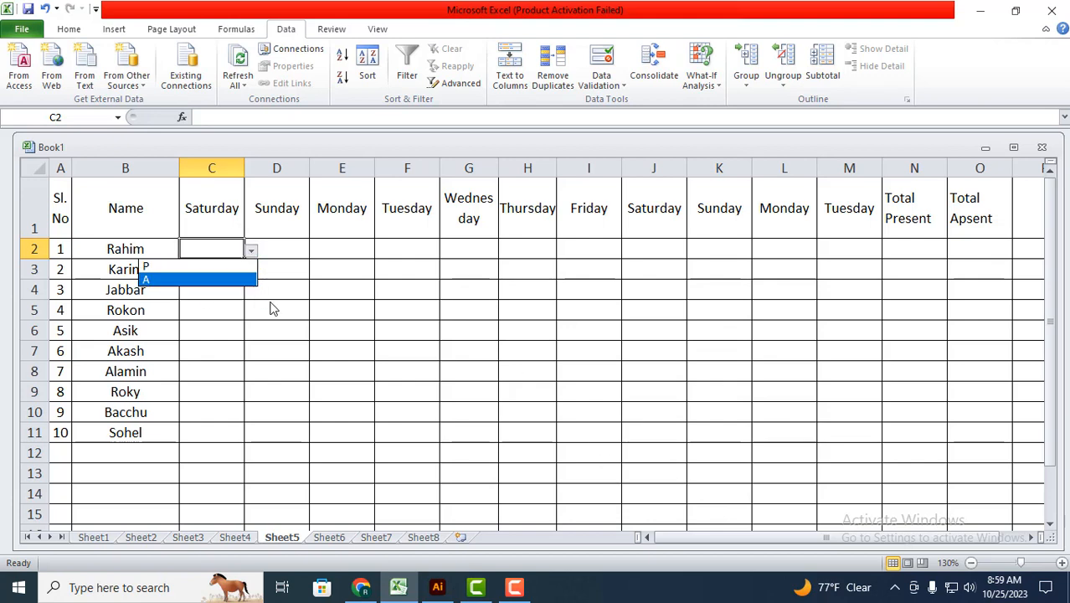
left_click(250, 254)
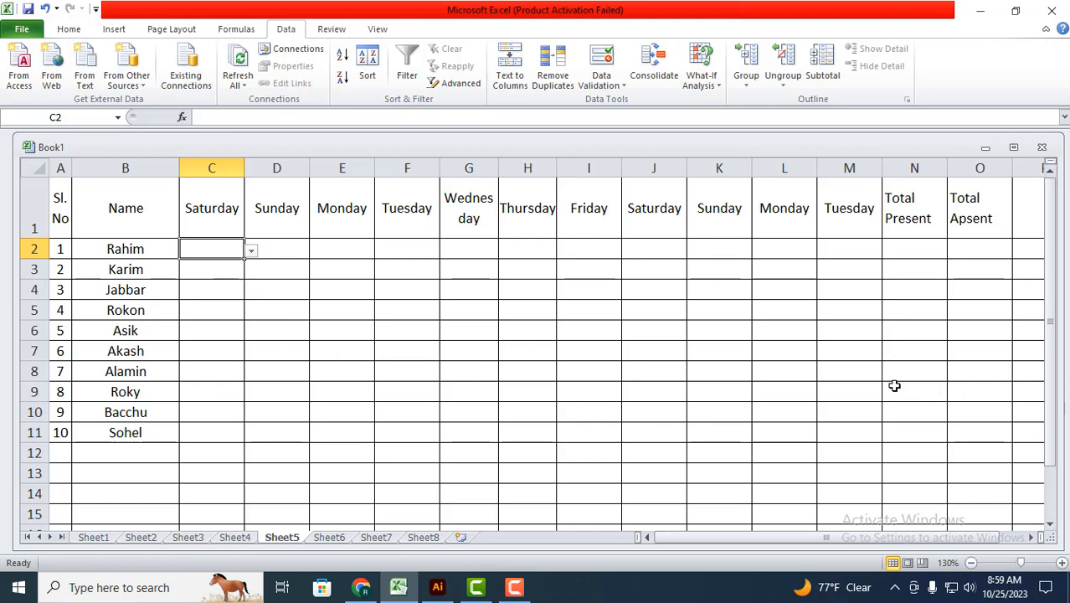
left_click(276, 289)
left_click(230, 252)
left_click_drag(245, 262, 378, 447)
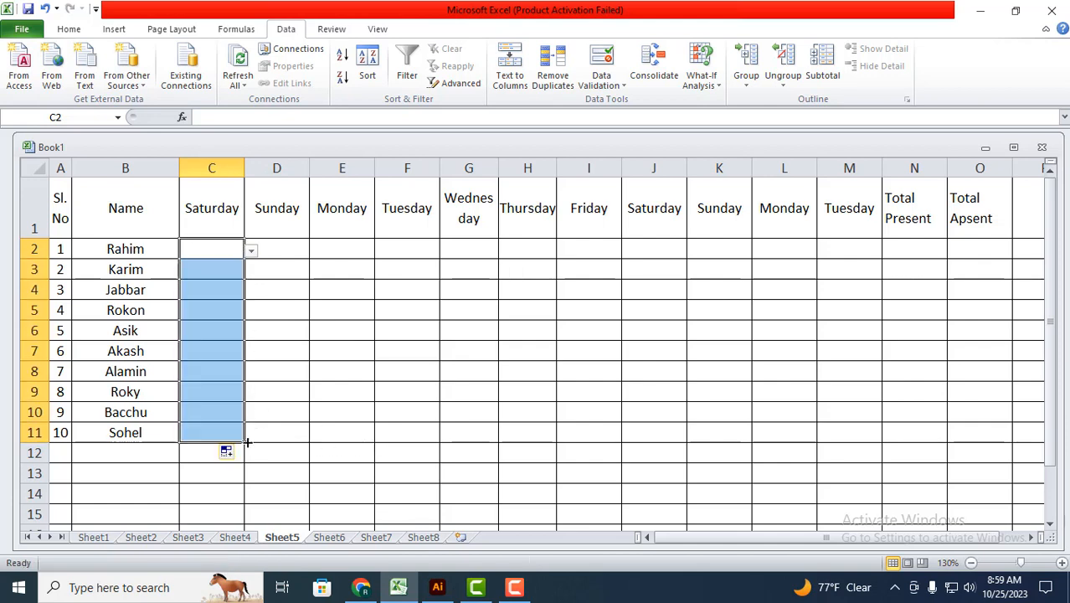
left_click_drag(245, 442, 994, 432)
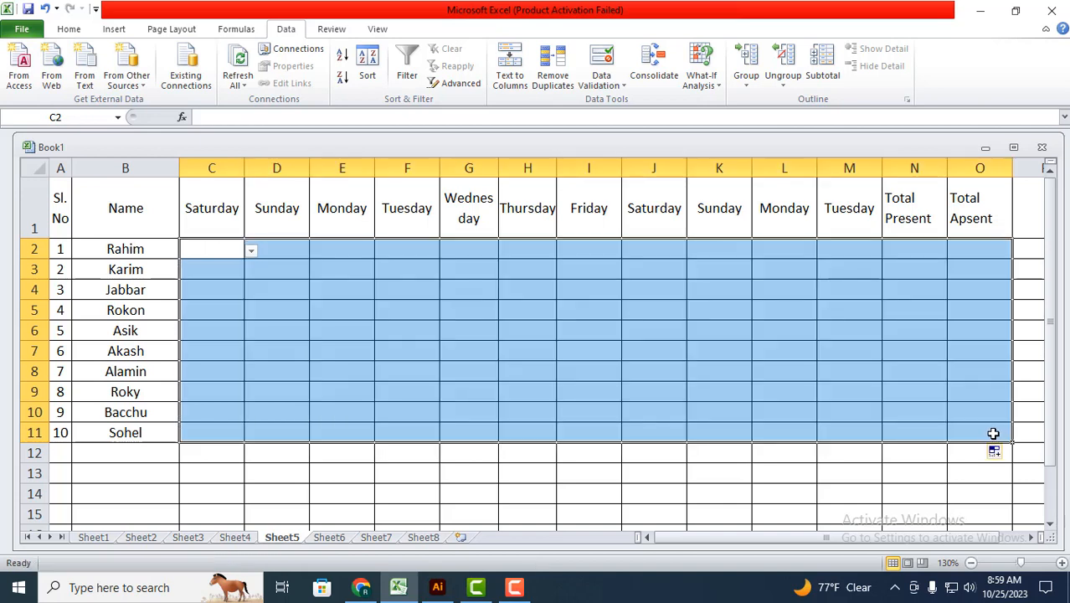
left_click(779, 366)
left_click(699, 327)
mouse_move(680, 353)
left_mouse_down()
mouse_move(669, 333)
mouse_move(675, 348)
left_mouse_up()
left_click(642, 271)
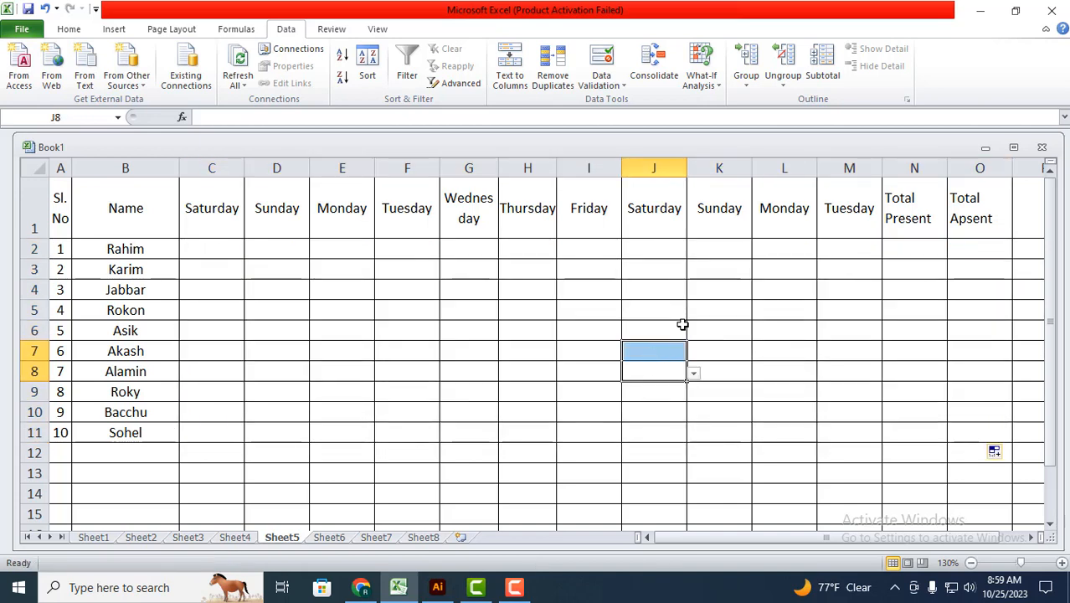
left_click(914, 248)
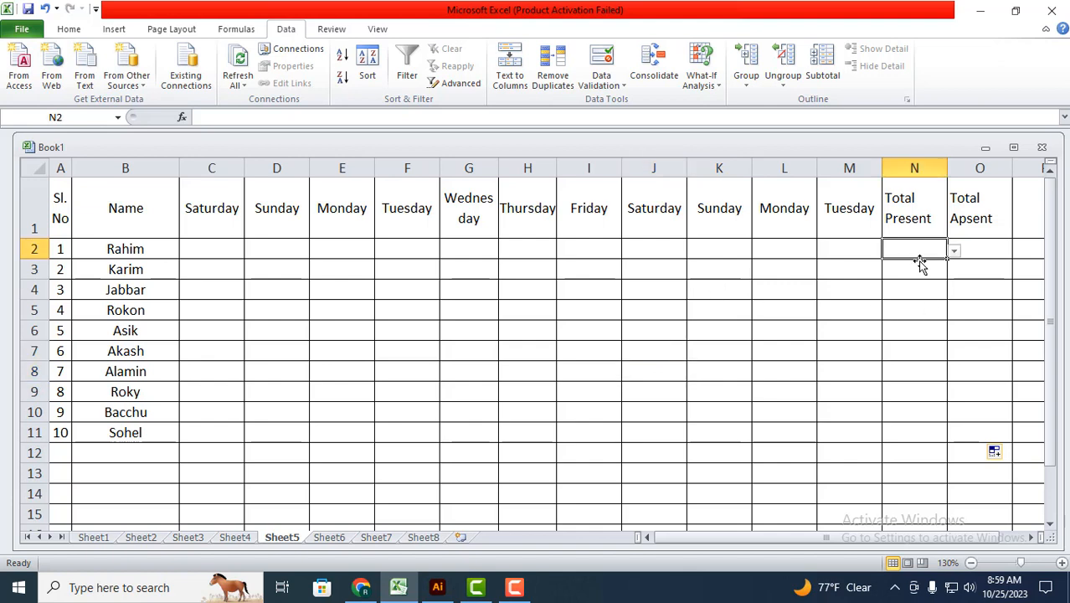
left_click(905, 284)
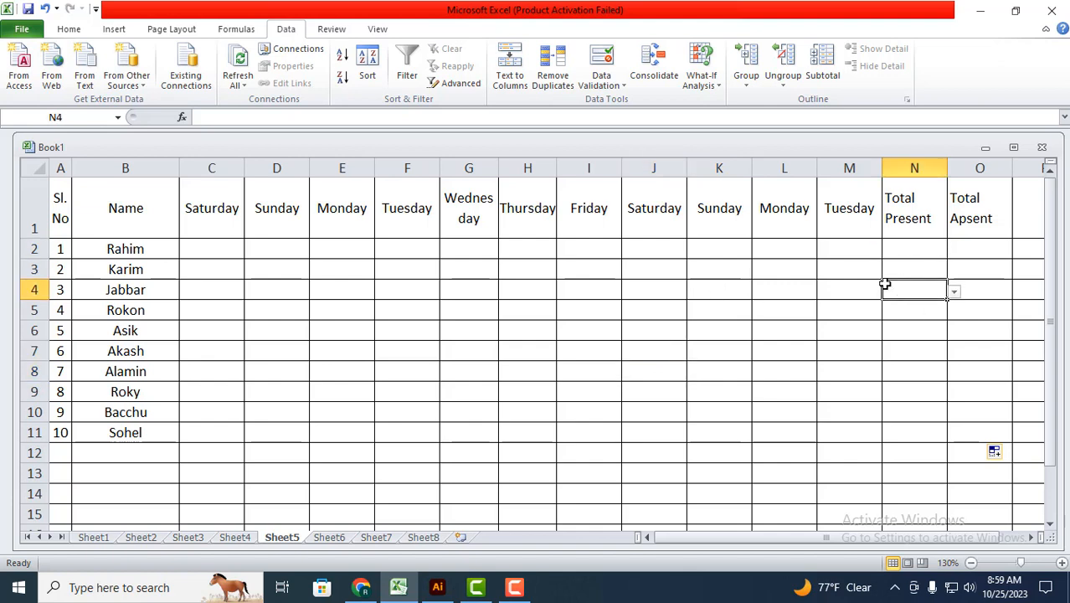
key("ctrl+z")
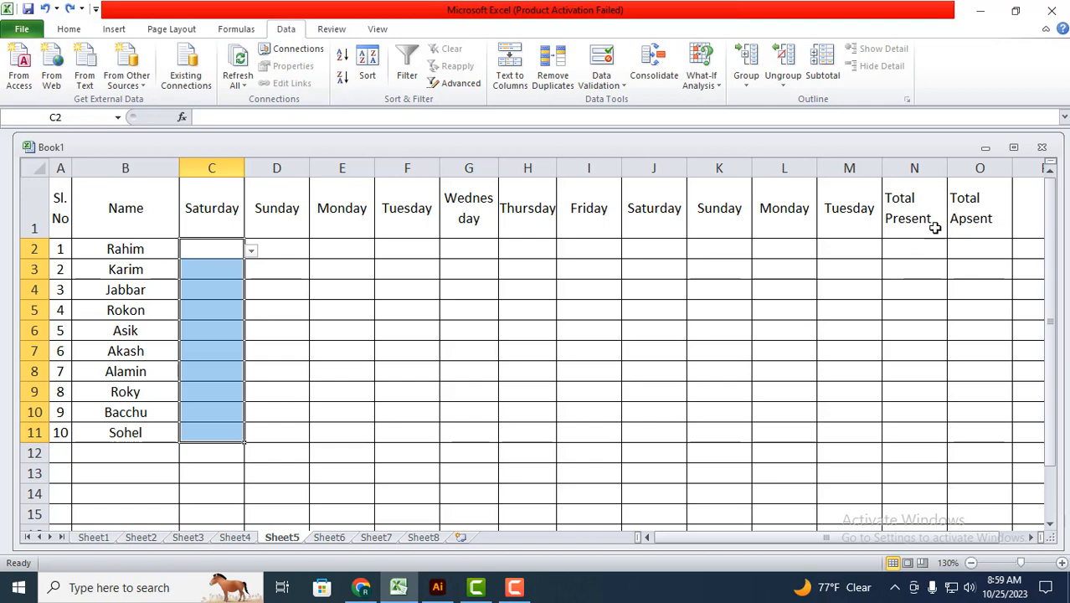
Step: Extend the dropdown validation from C2:C11 across to column M and check it stops before the Total Present column
left_click(606, 377)
left_click_drag(211, 248, 880, 439)
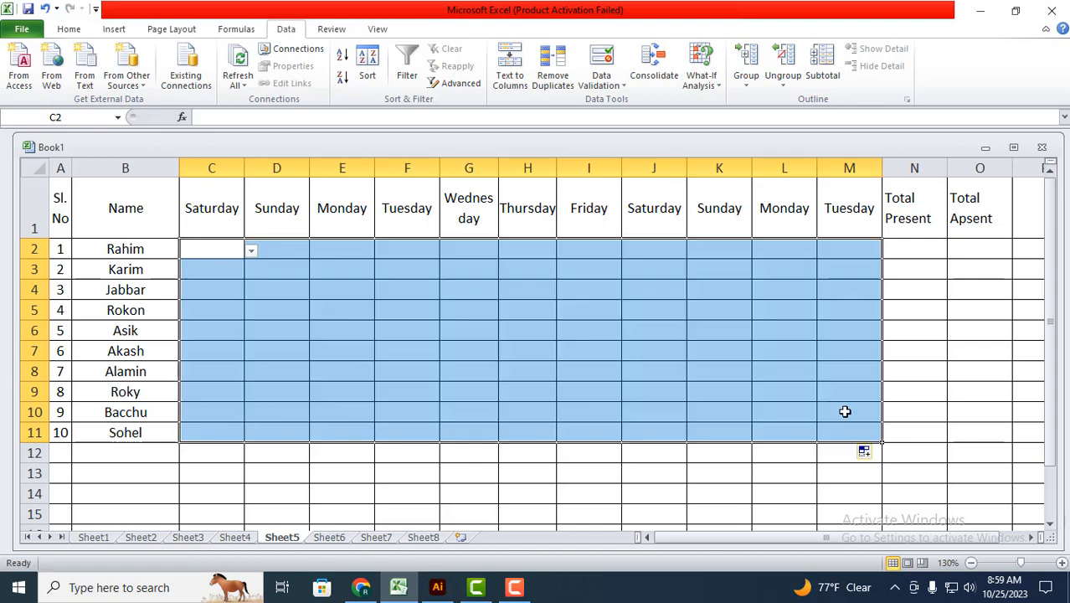
left_click(843, 411)
left_click(829, 266)
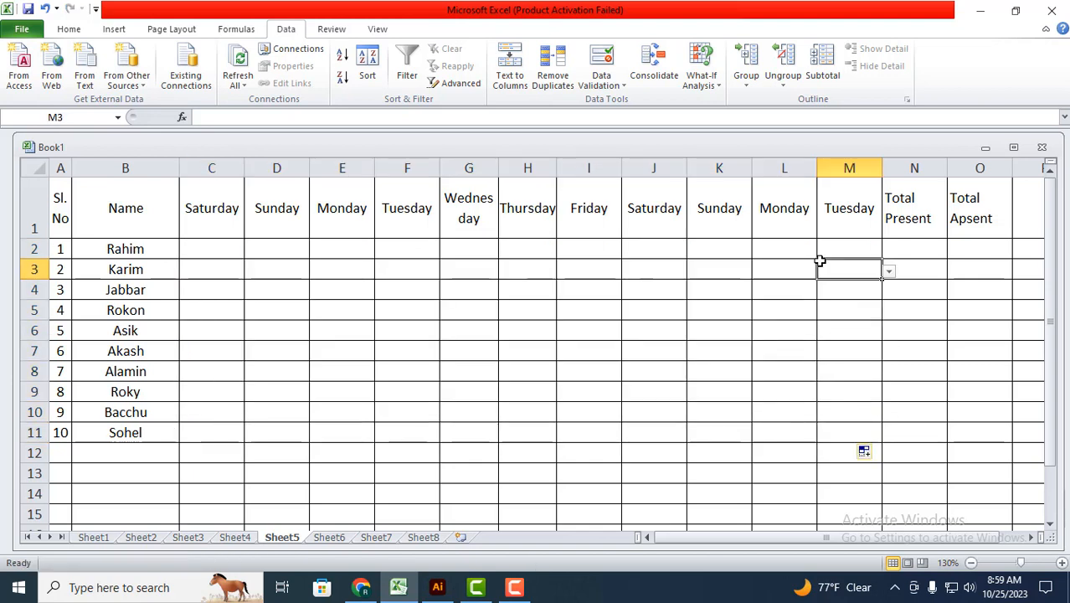
left_click(943, 245)
left_click(920, 282)
left_click(901, 354)
left_click(874, 242)
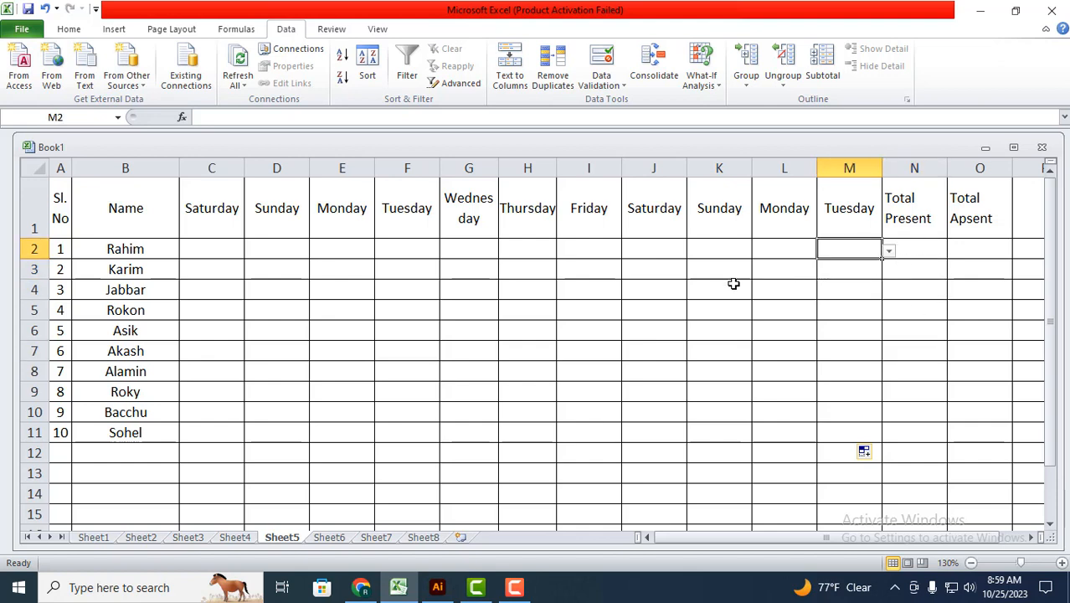
Step: Check that the P/A dropdown choices work in other day cells such as E2 and G3
left_click(282, 249)
left_click_drag(319, 252, 311, 268)
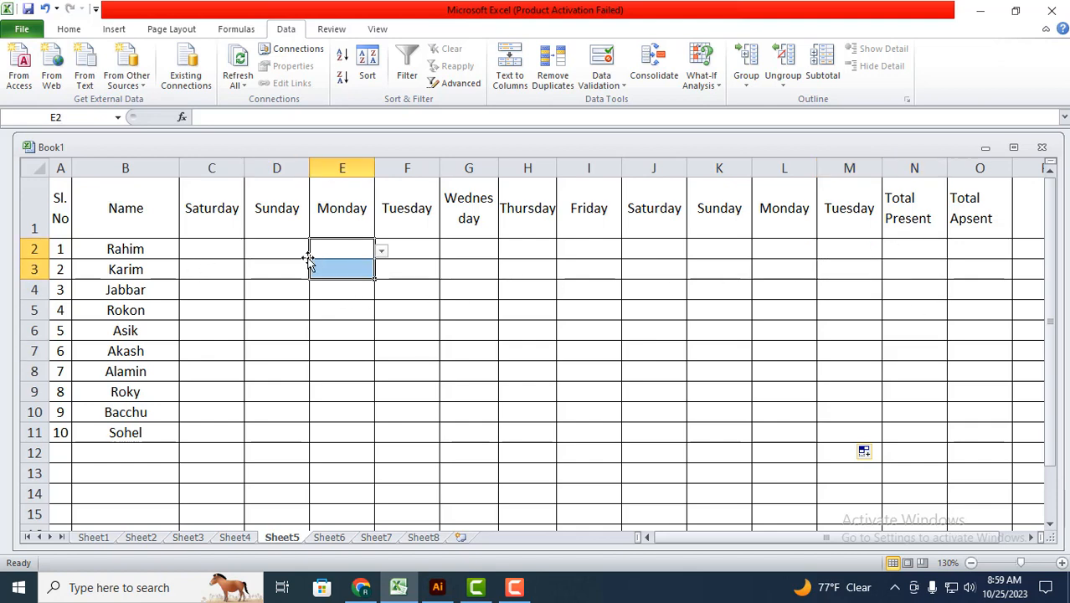
left_click(384, 249)
left_click(384, 249)
left_click(476, 274)
left_click(505, 272)
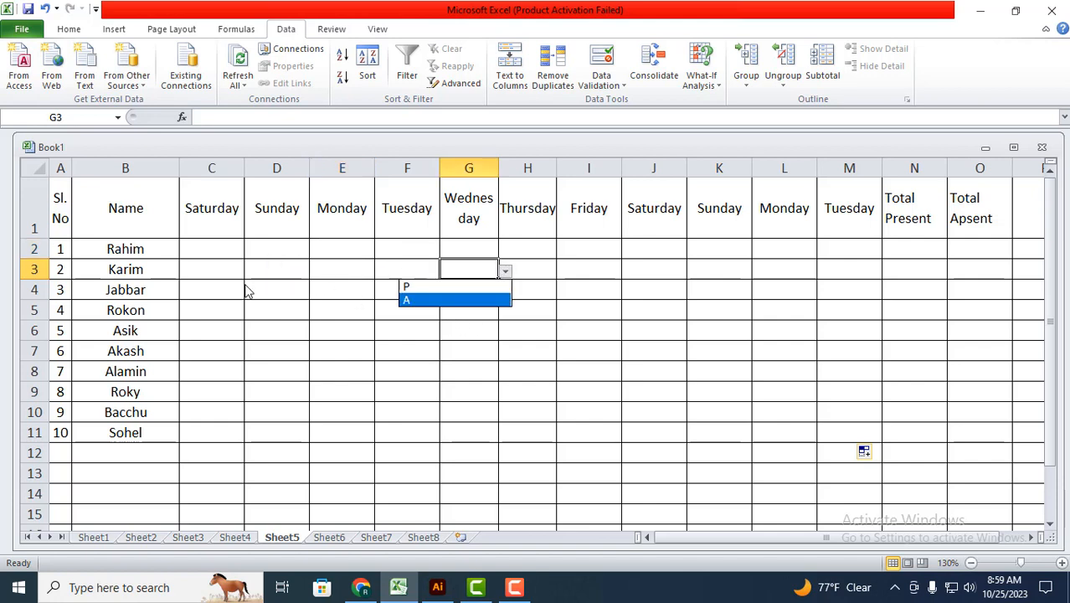
Step: Mark the first student's attendance as P for Saturday in C2 and A for Sunday in D2
left_click(220, 248)
left_click(219, 248)
left_click(251, 251)
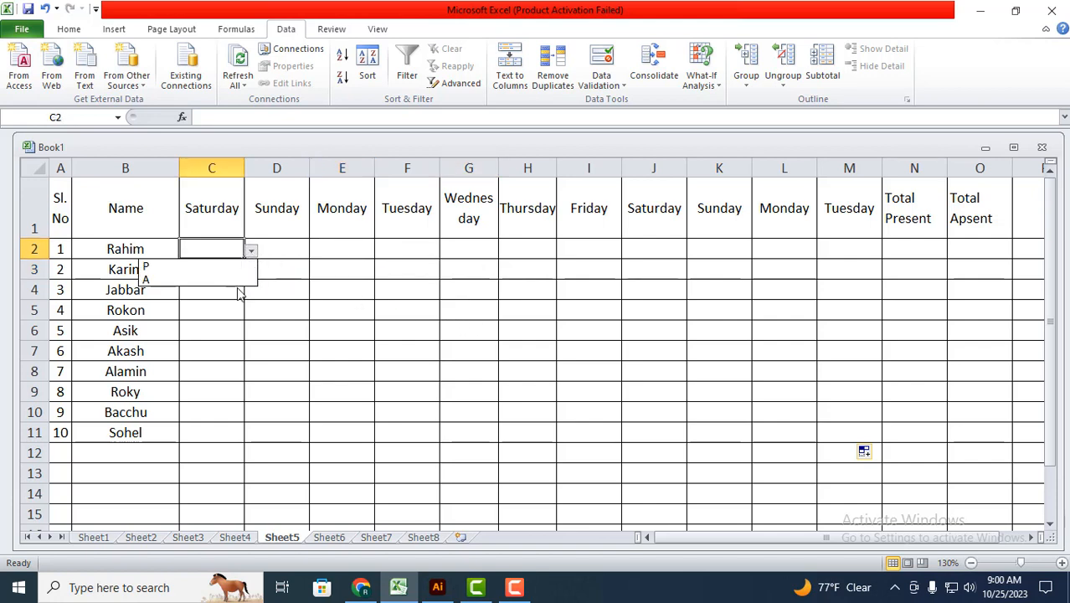
left_click(149, 267)
left_click(289, 246)
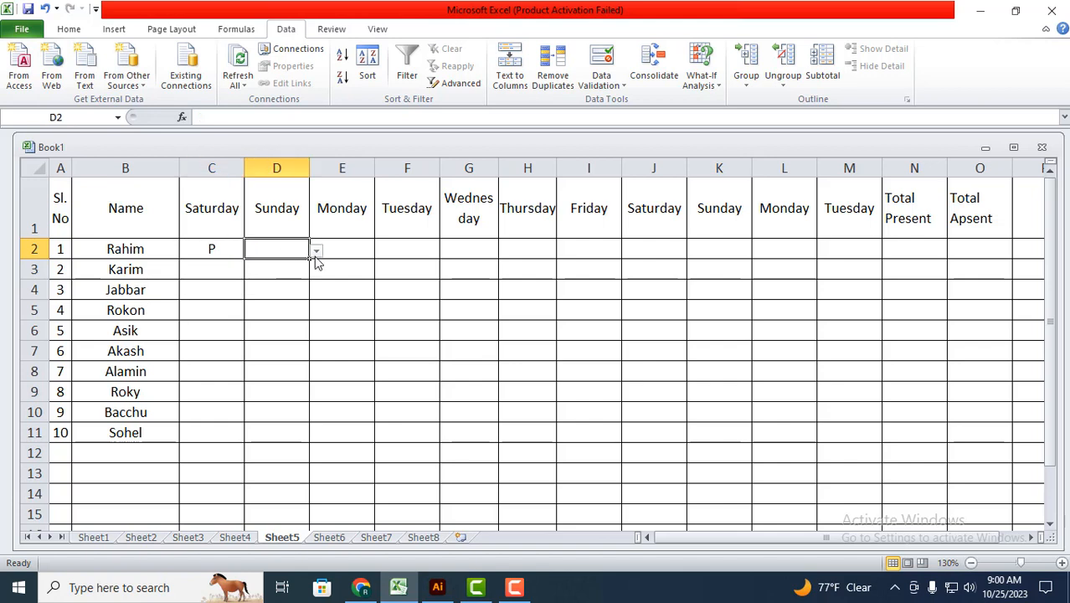
left_click(317, 251)
left_click(239, 283)
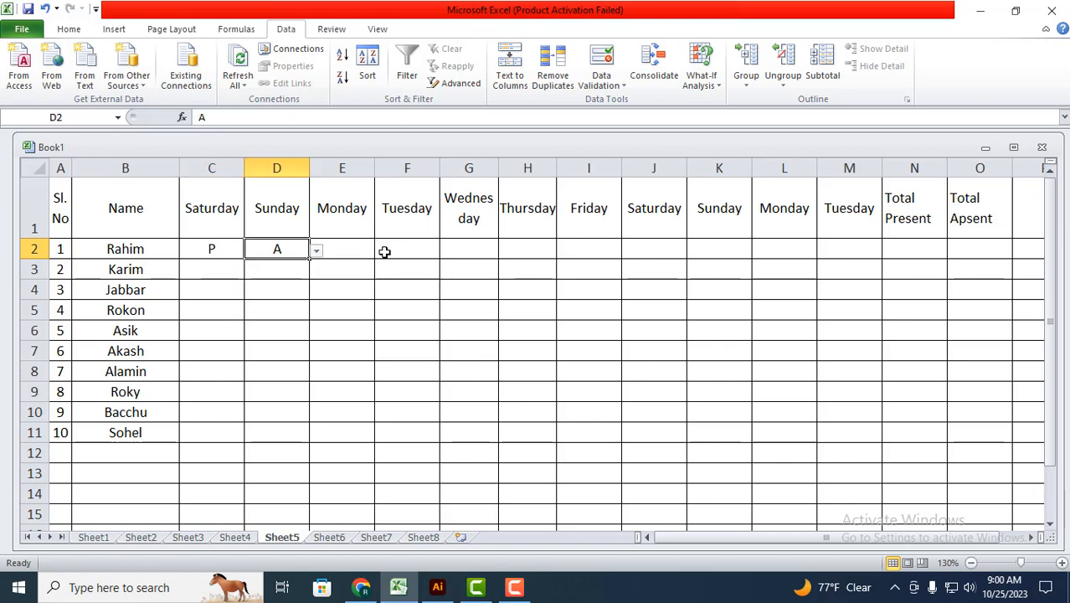
Step: Mark the first student as P for both Tuesday in F2 and Monday in E2
left_click(388, 250)
left_click(447, 251)
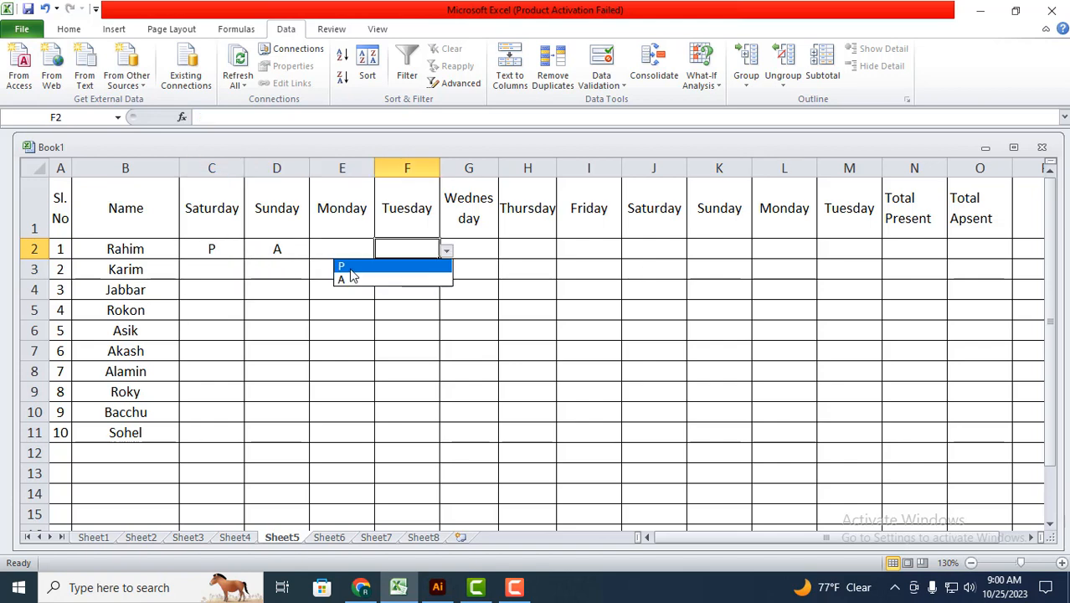
left_click(358, 266)
left_click(349, 247)
left_click(381, 254)
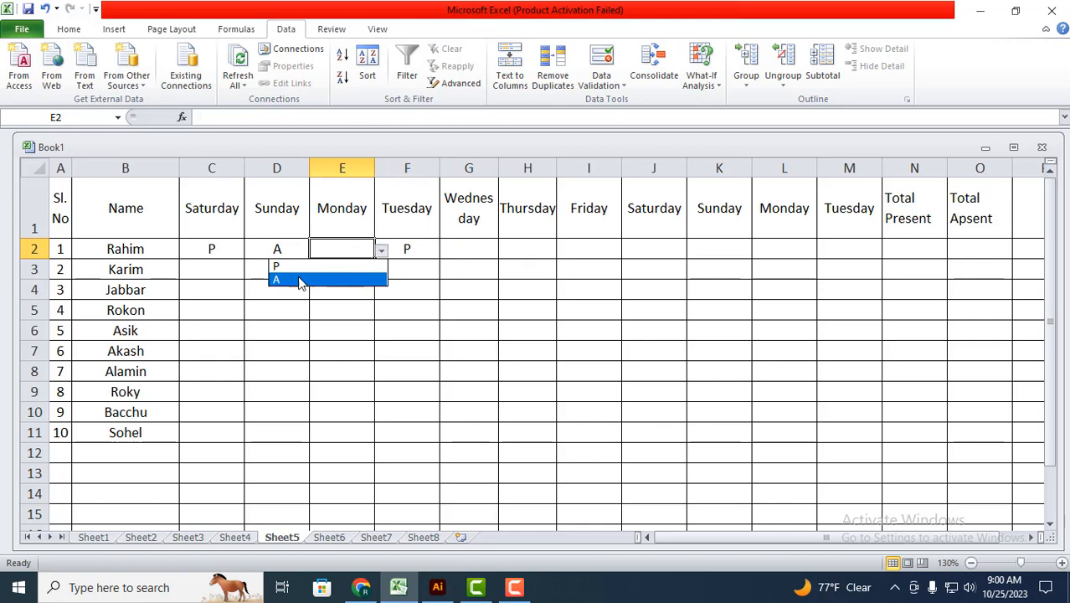
left_click(285, 266)
Step: Mark the first student as A for Wednesday in G2 and P for Thursday in H2
left_click(491, 249)
left_click(506, 250)
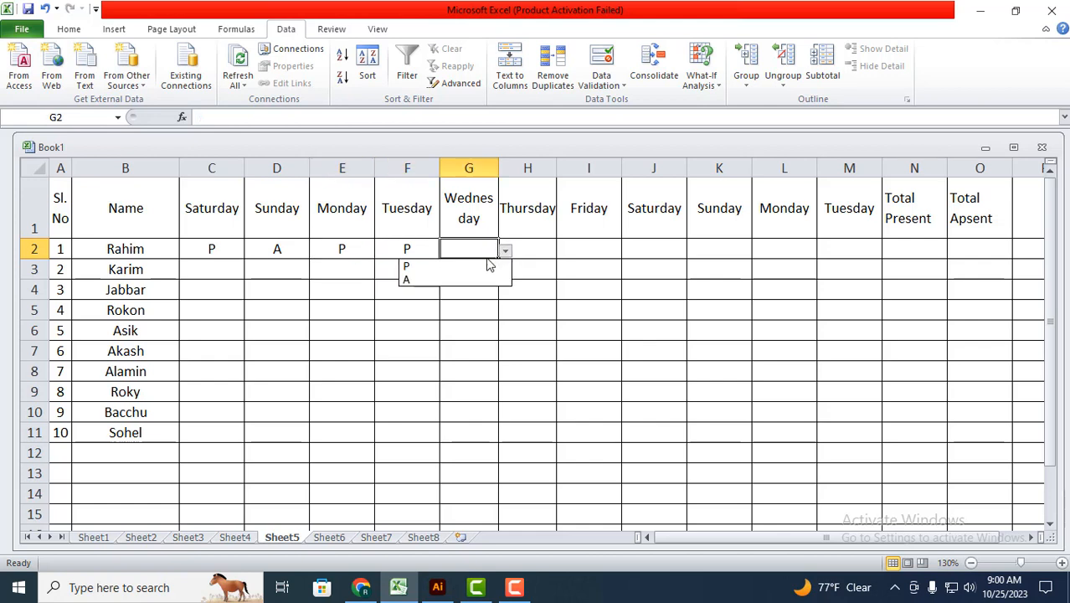
left_click(418, 279)
left_click(534, 247)
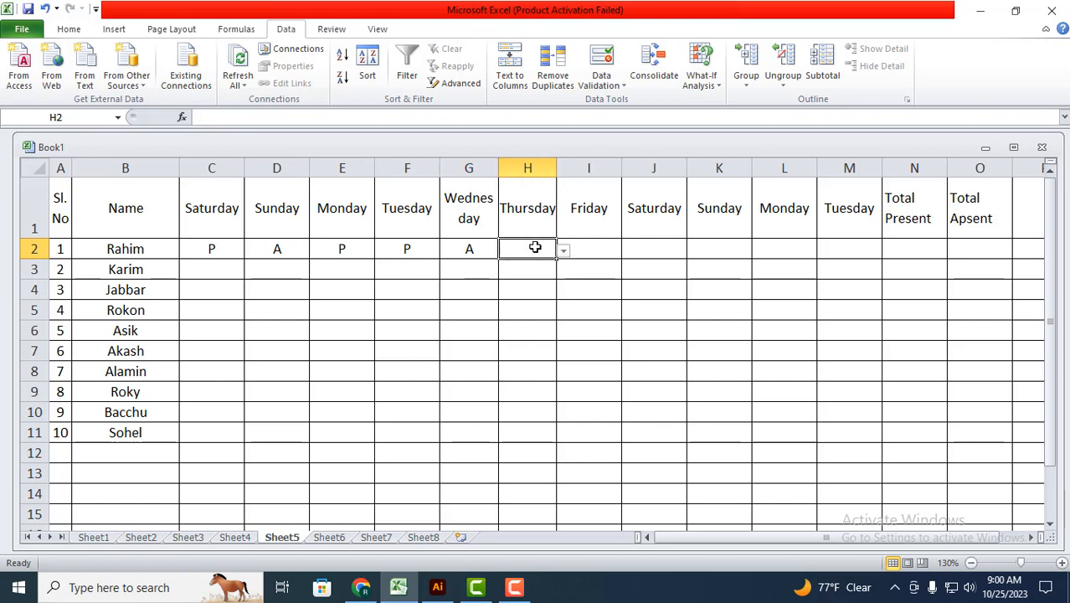
left_click(564, 251)
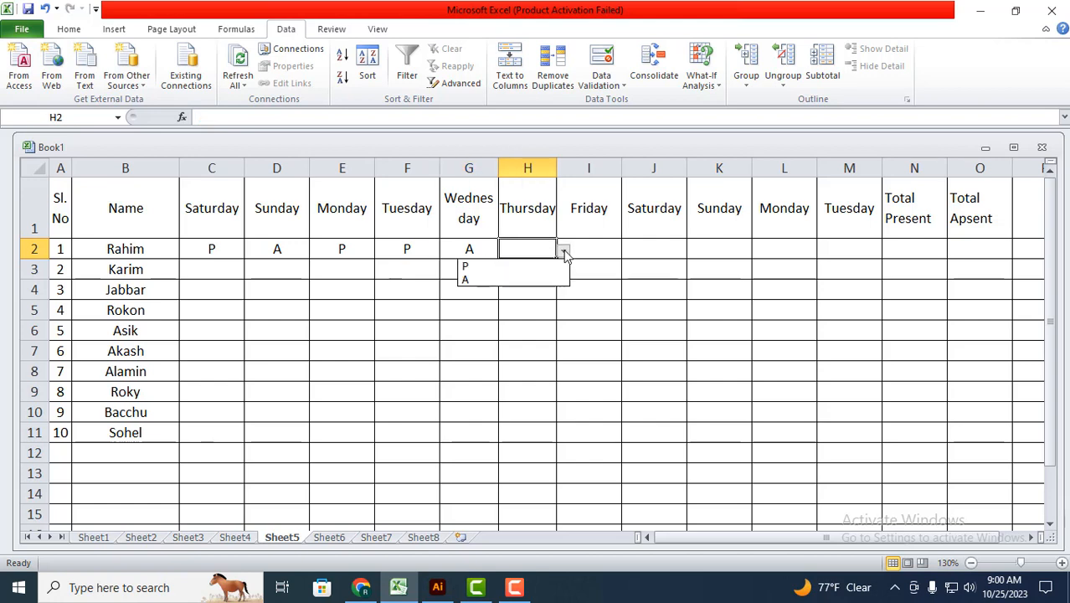
left_click(482, 266)
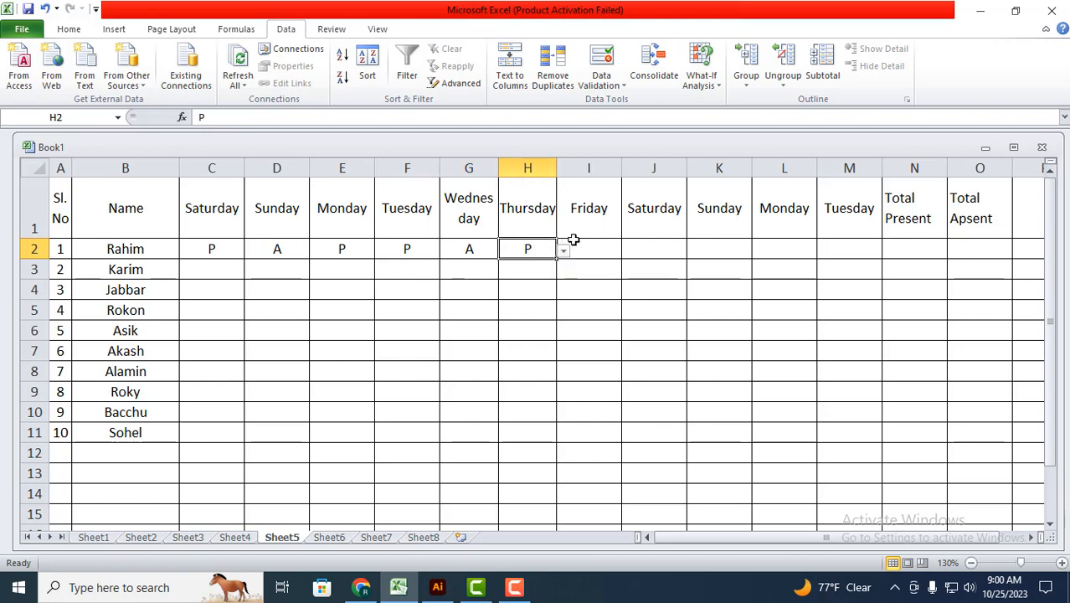
Step: Mark the first student as A for Friday in I2 and for the second Saturday in J2
left_click(589, 247)
left_click(629, 250)
left_click(569, 286)
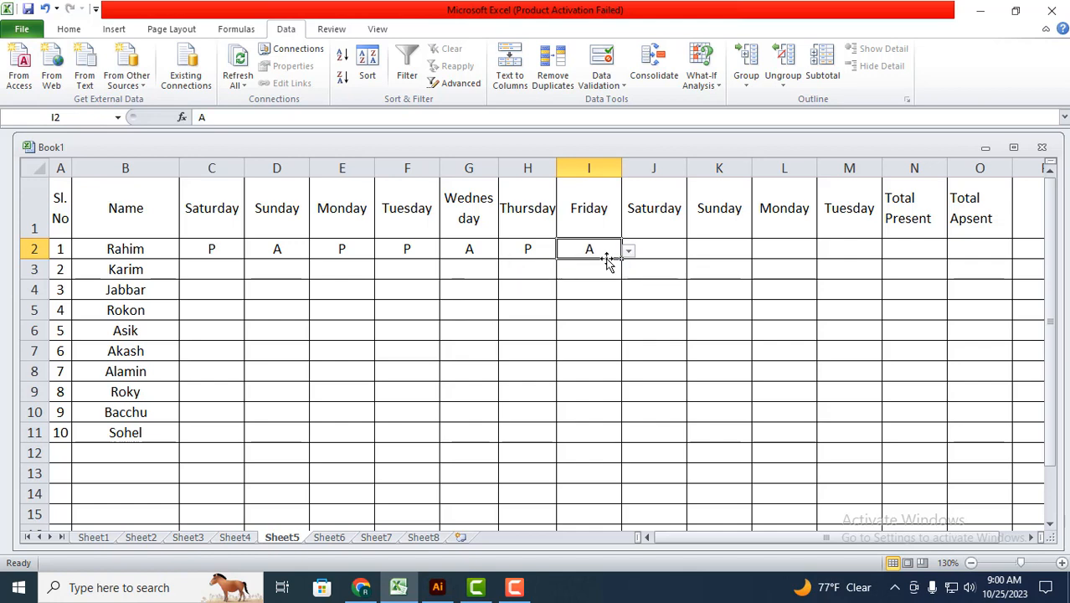
left_click(641, 250)
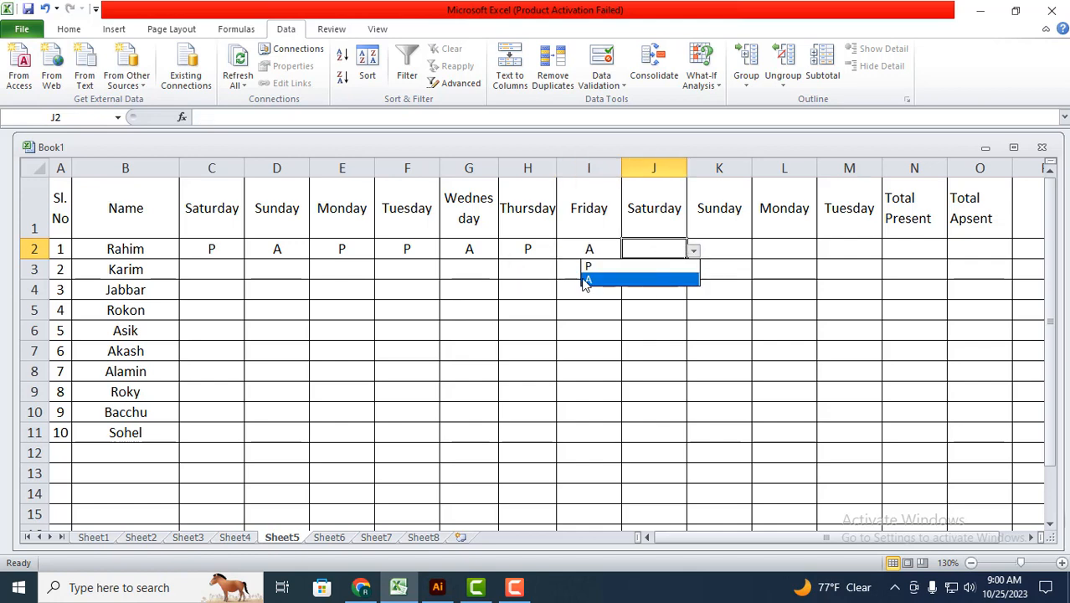
left_click(590, 279)
Step: Complete the first student's row with P in K2 and L2 and A in M2
left_click(736, 249)
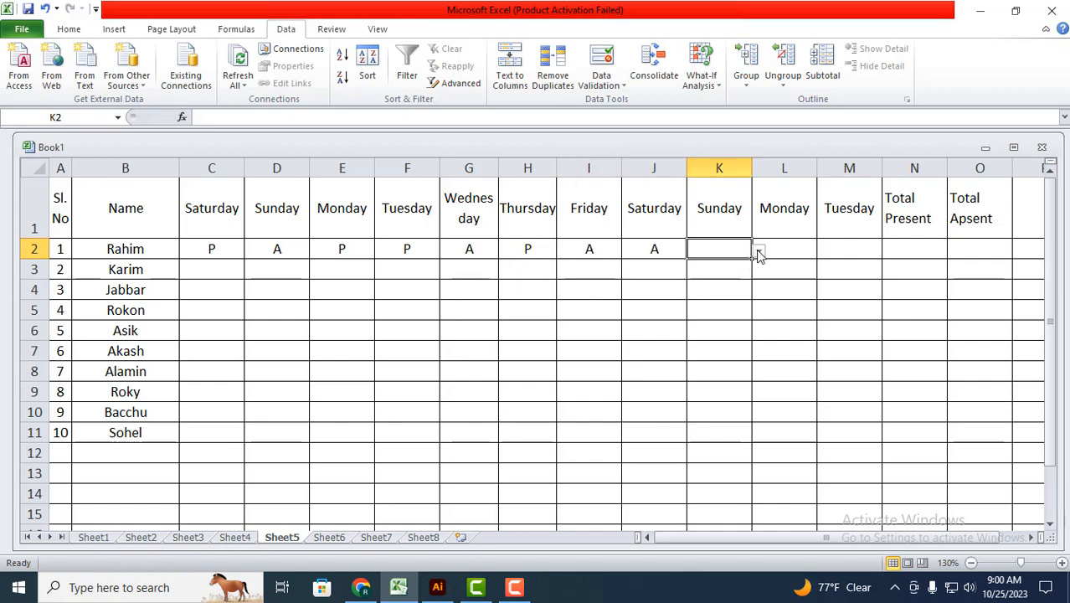
left_click(758, 251)
left_click(701, 269)
left_click(795, 249)
left_click(824, 251)
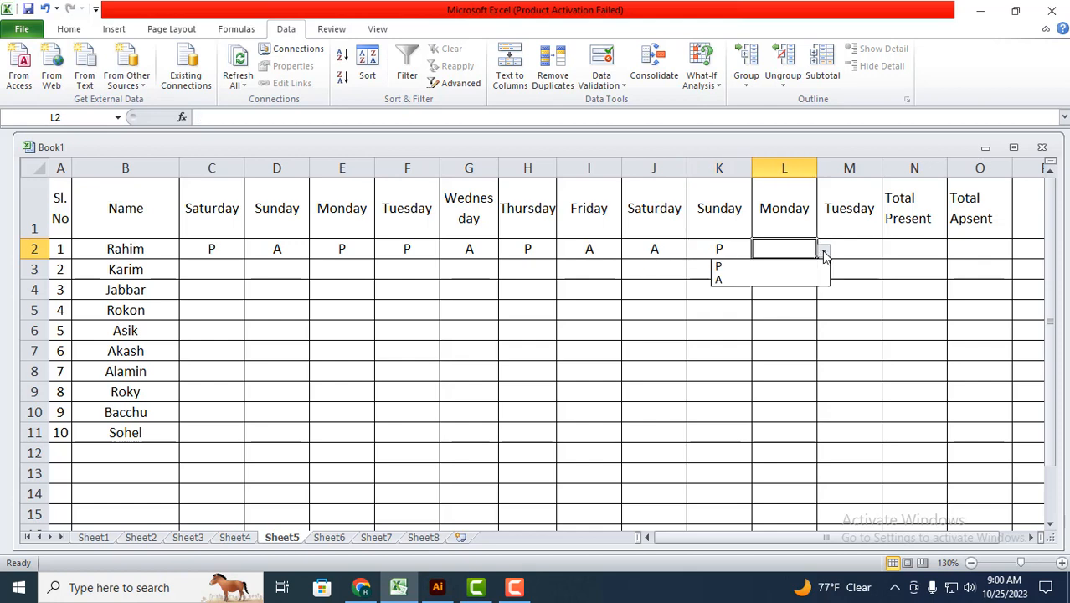
left_click(758, 266)
left_click(861, 249)
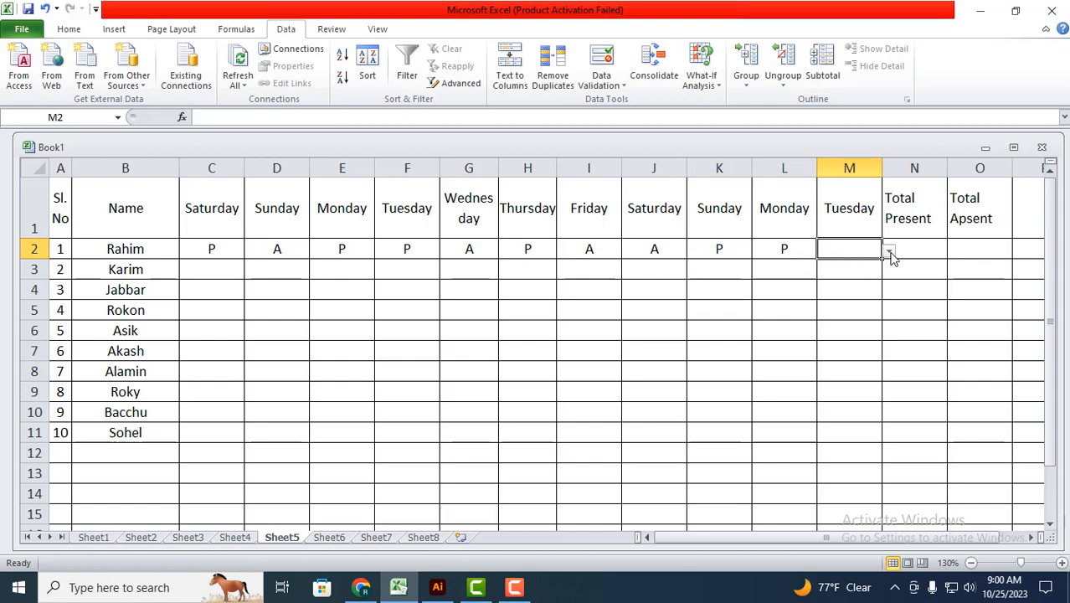
left_click(890, 251)
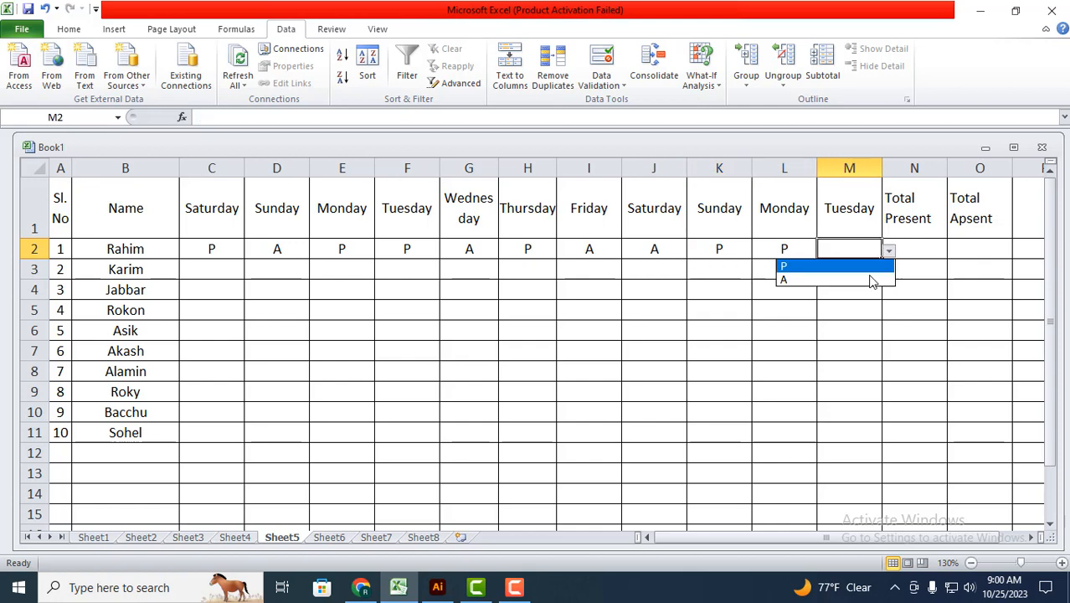
left_click(788, 280)
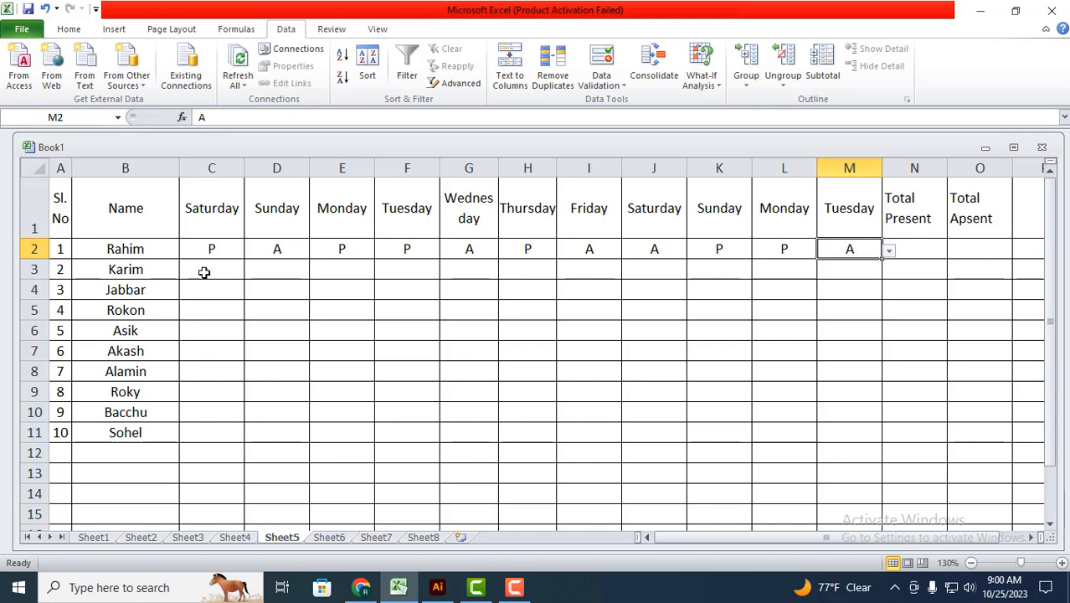
Step: Start a COUNTIF formula in the first student's Total Present cell, N2
left_click(938, 249)
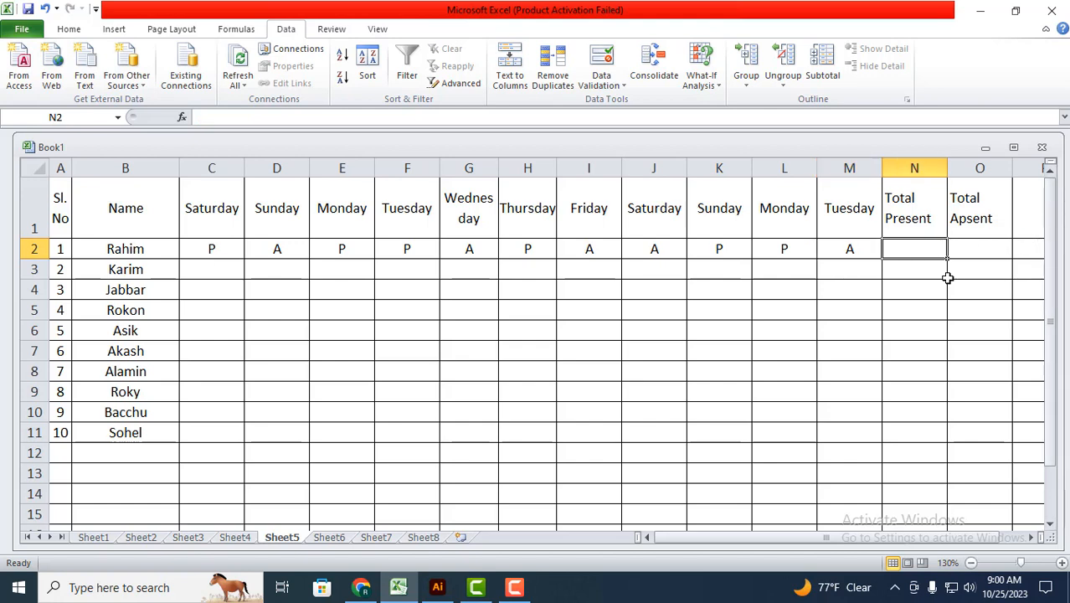
left_click(917, 270)
left_click(916, 247)
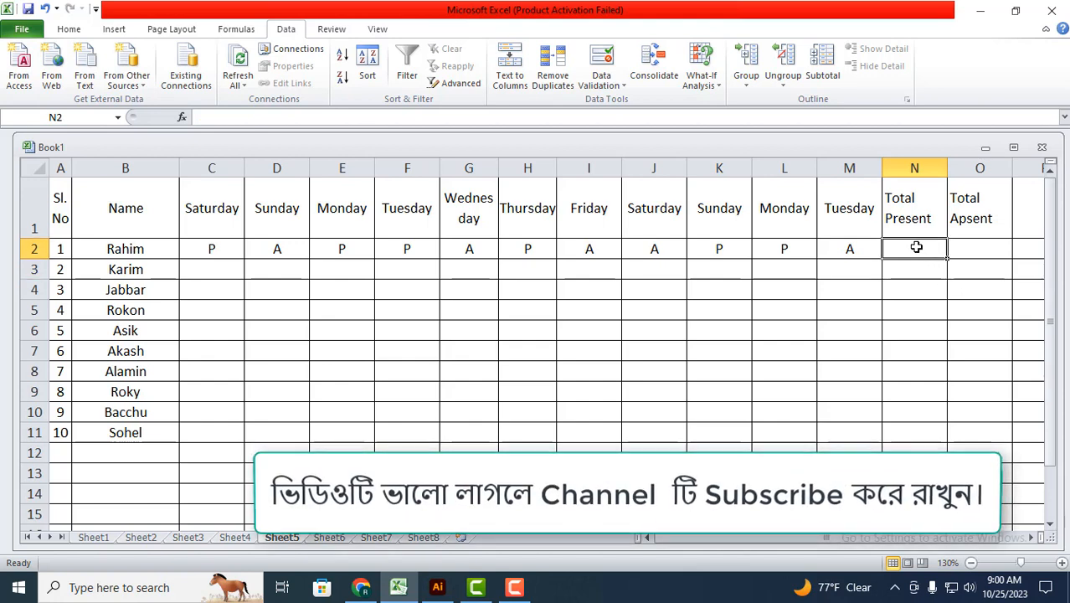
type("=")
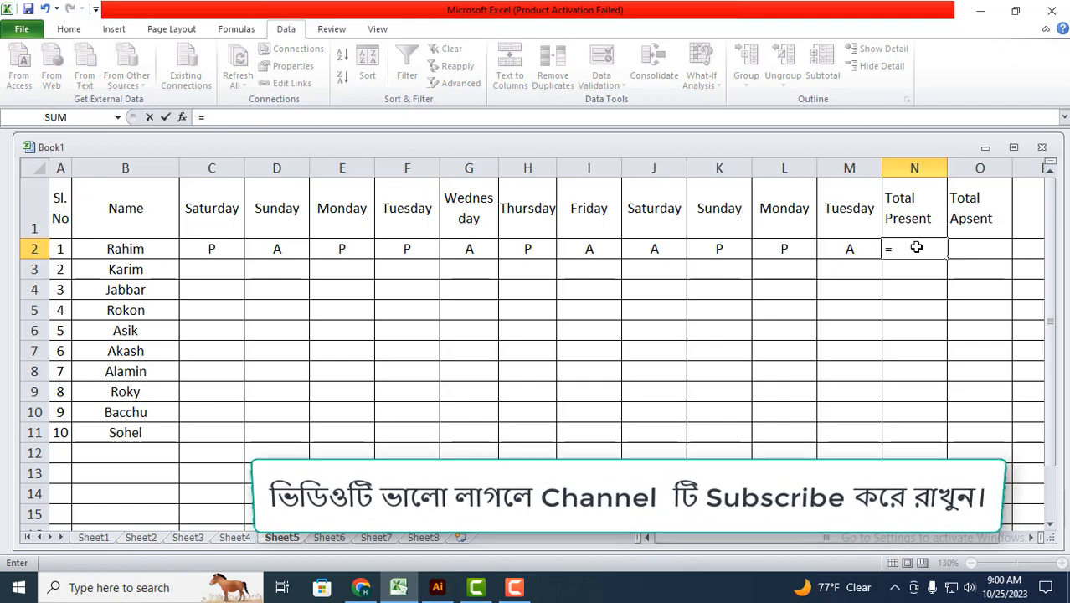
type("cpi")
key("BackSpace")
key("BackSpace")
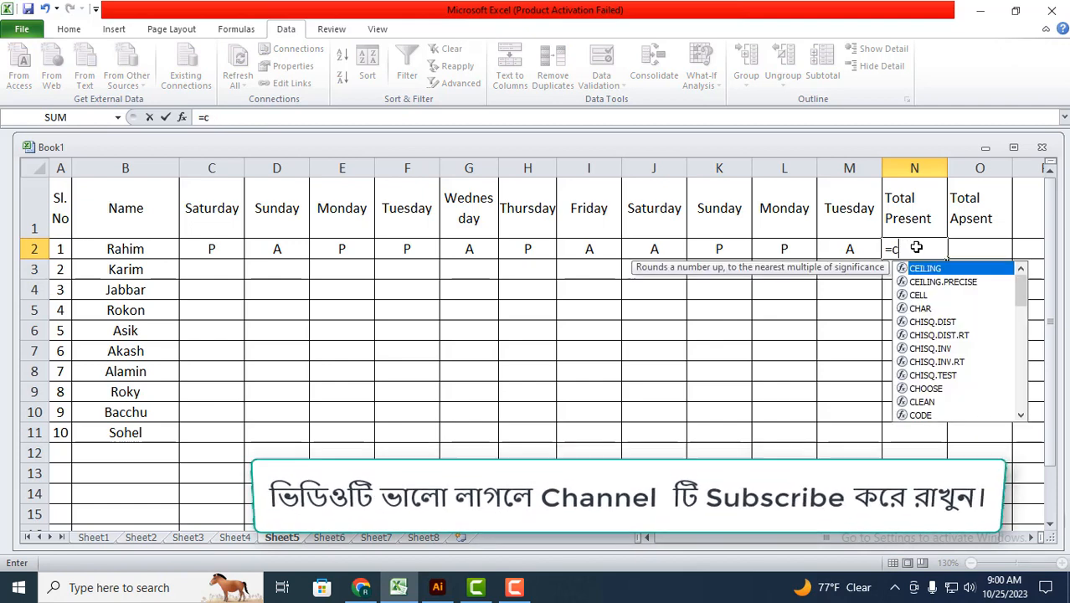
type("ountif")
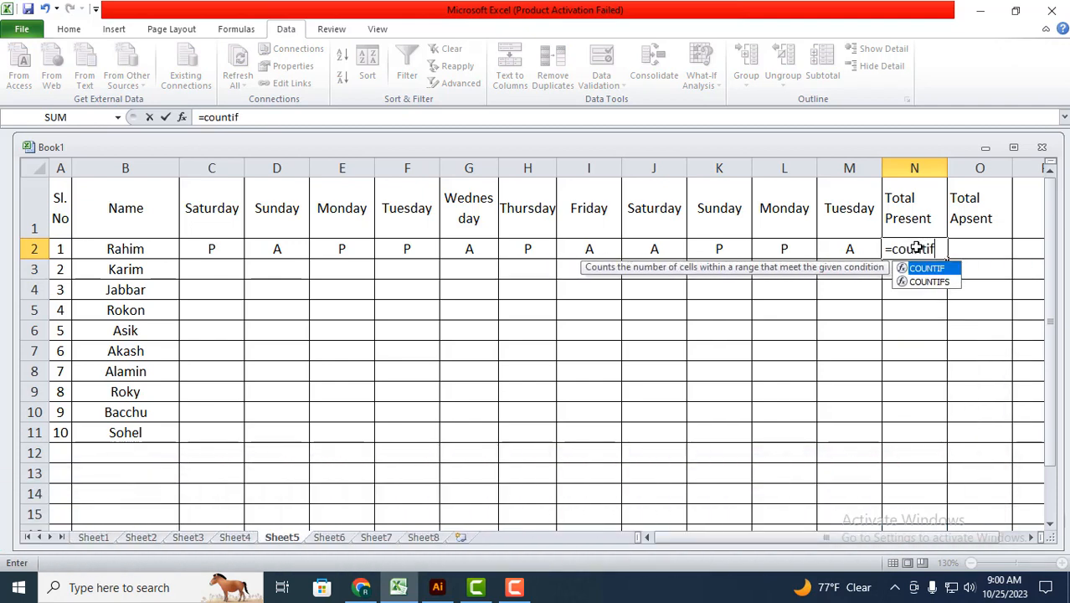
type("(")
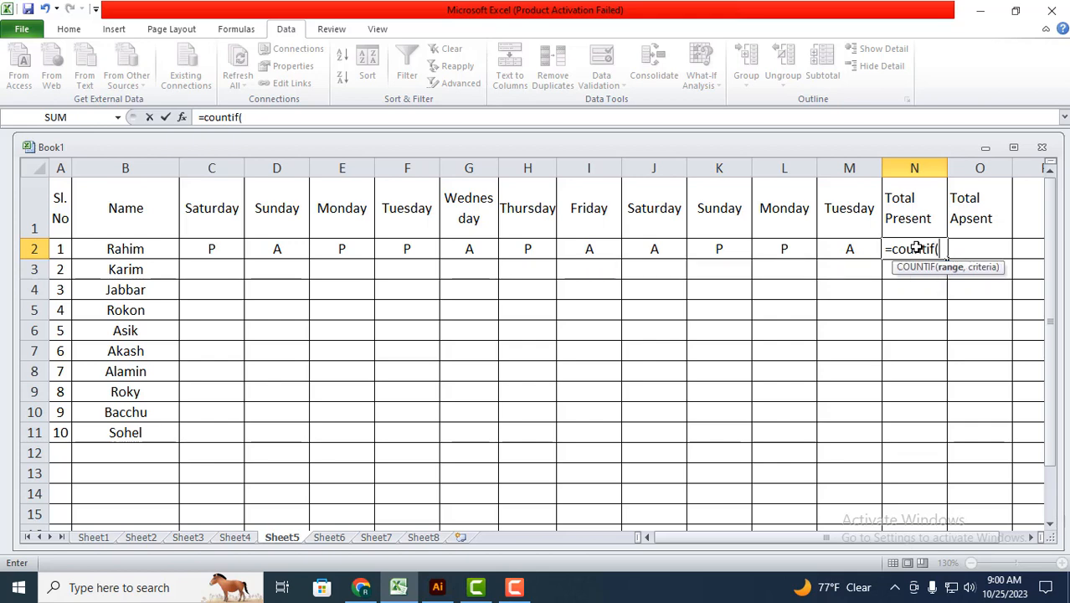
Step: Use the Function Arguments dialog to complete N2's COUNTIF with range C2:M2 and criteria "p"
left_click(183, 117)
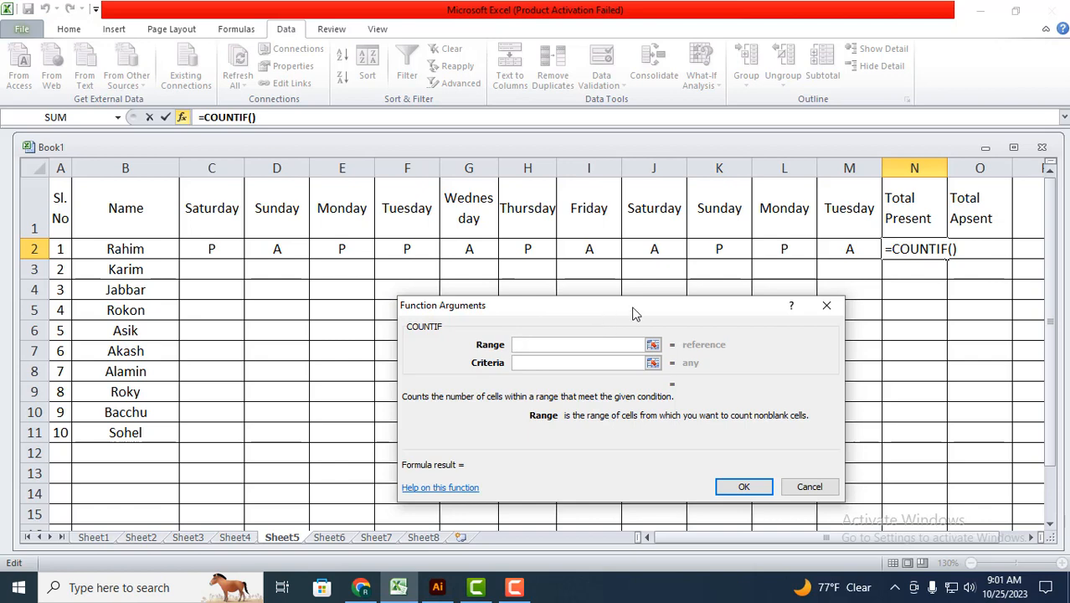
left_click_drag(633, 310, 703, 264)
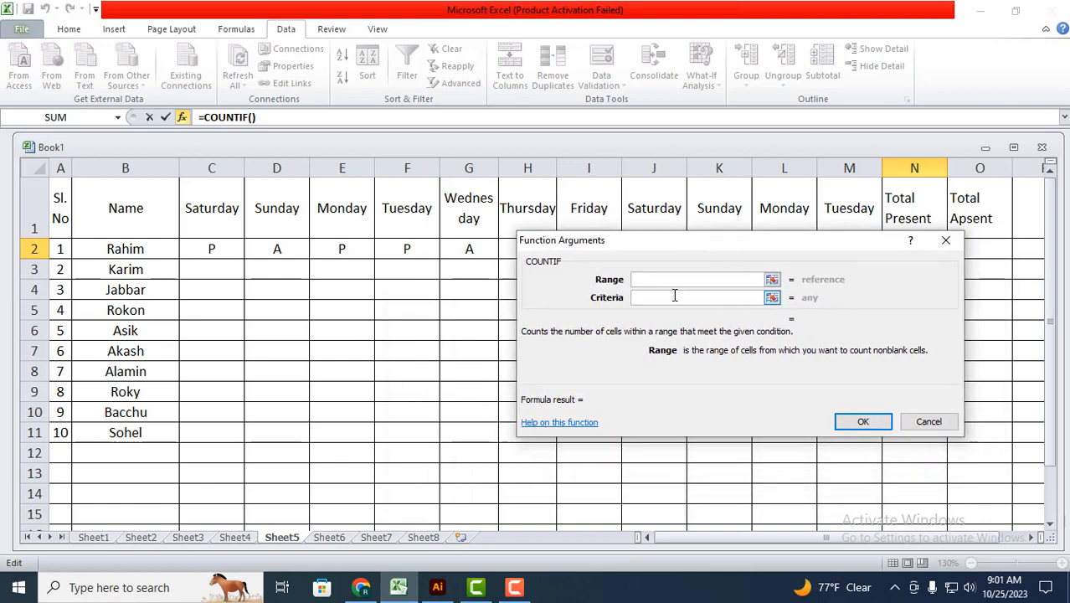
left_click_drag(693, 246, 624, 362)
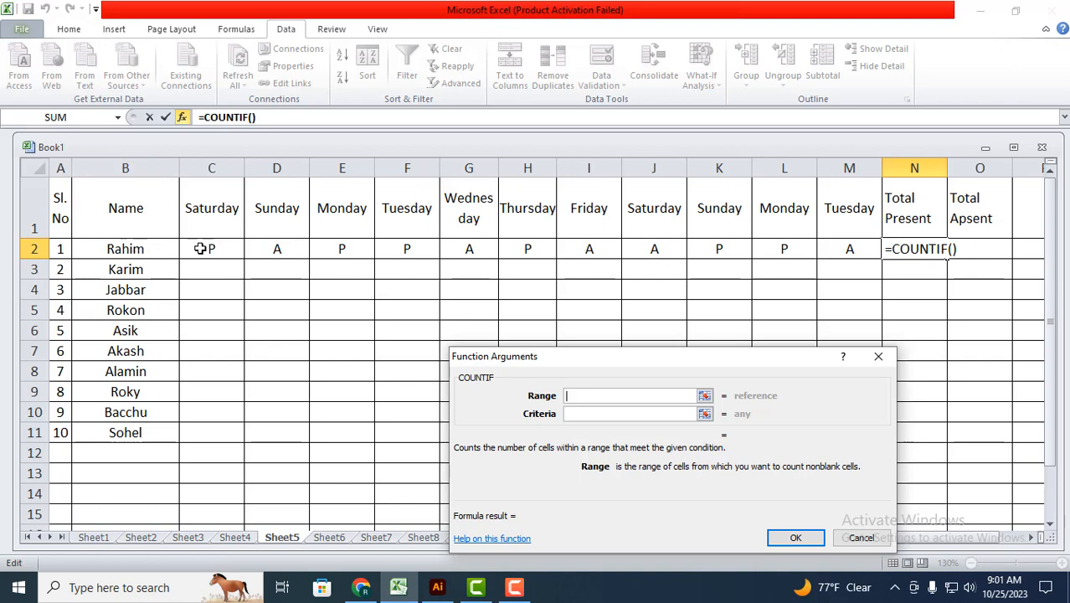
left_click_drag(211, 251, 854, 249)
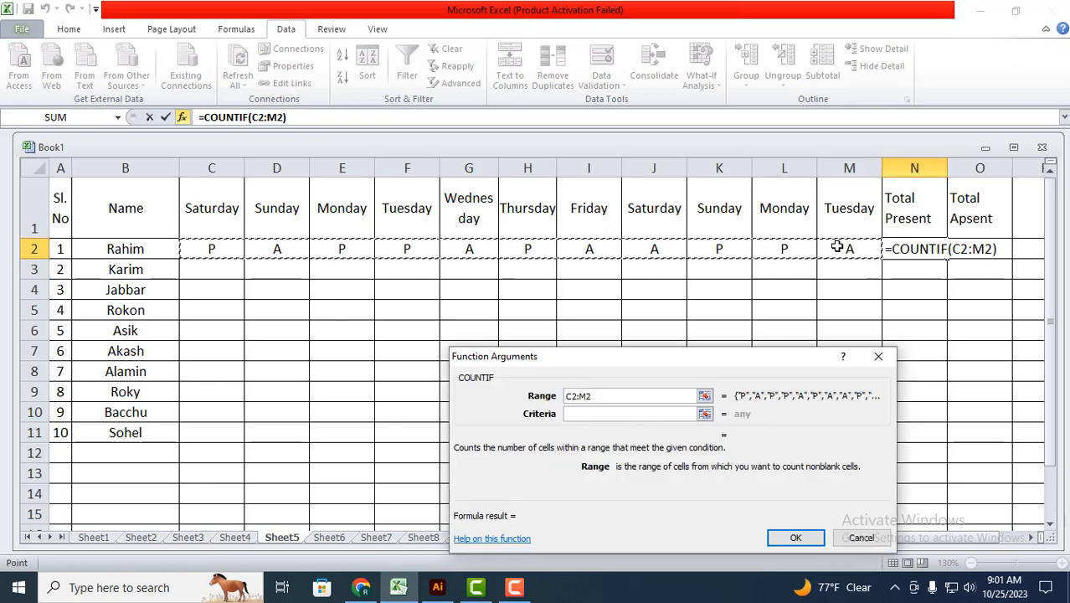
left_click(584, 414)
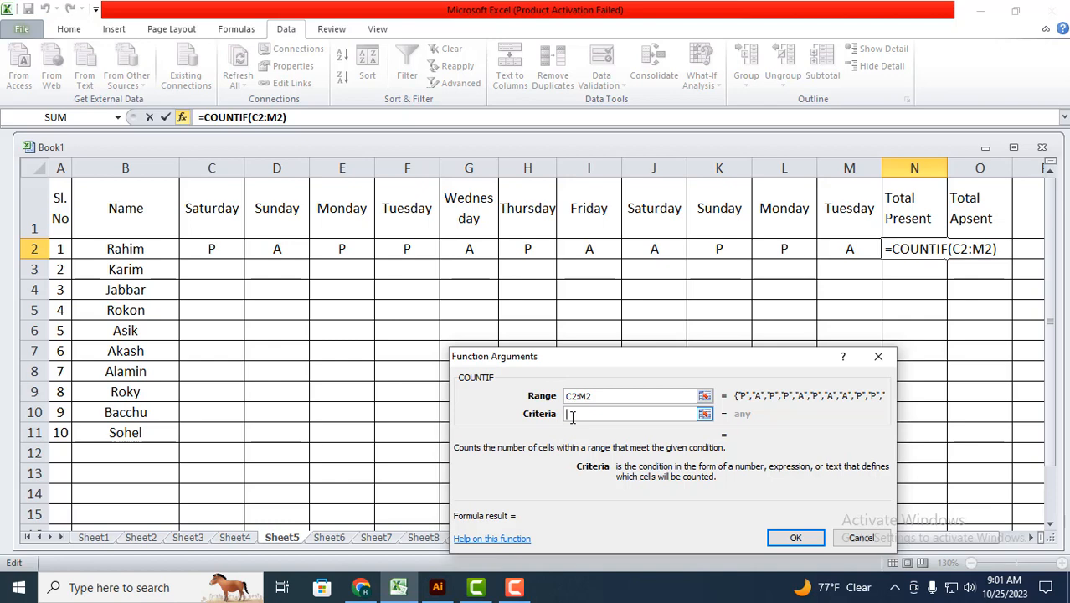
type("\"p")
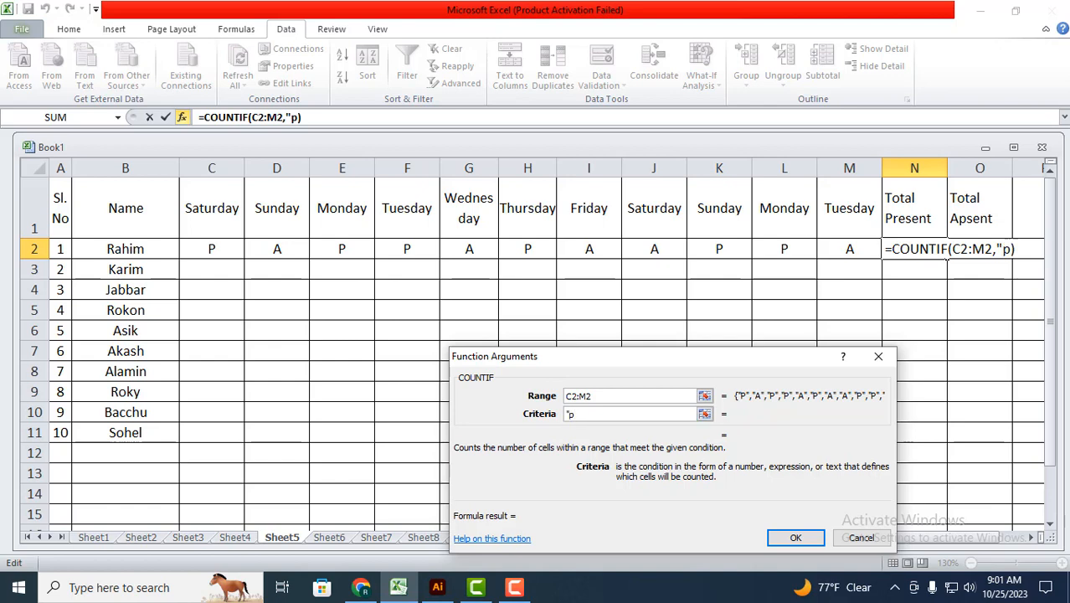
type("\"")
left_click(807, 540)
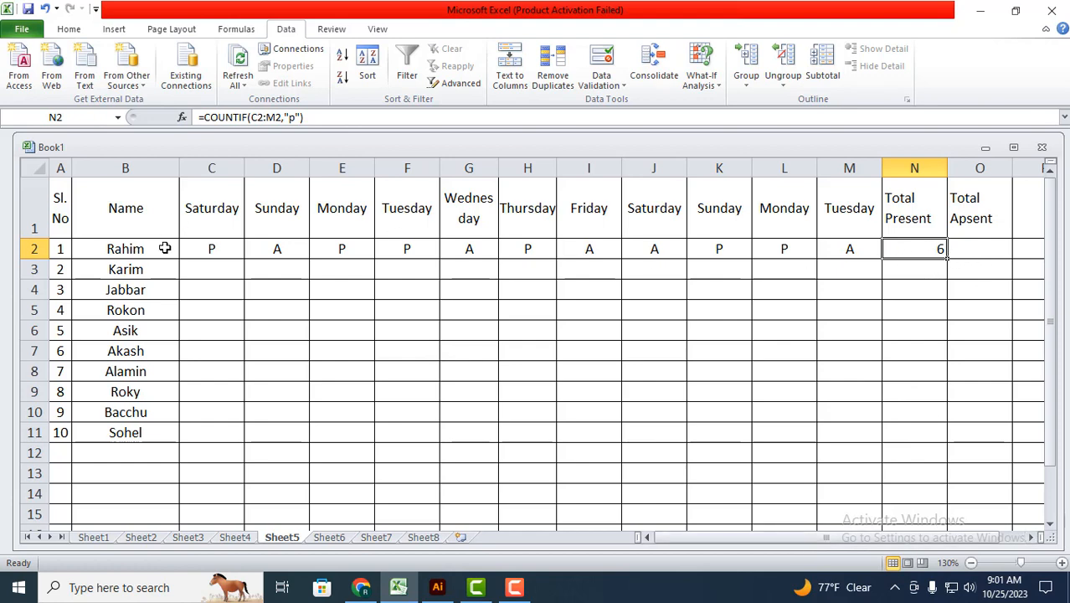
left_click(929, 266)
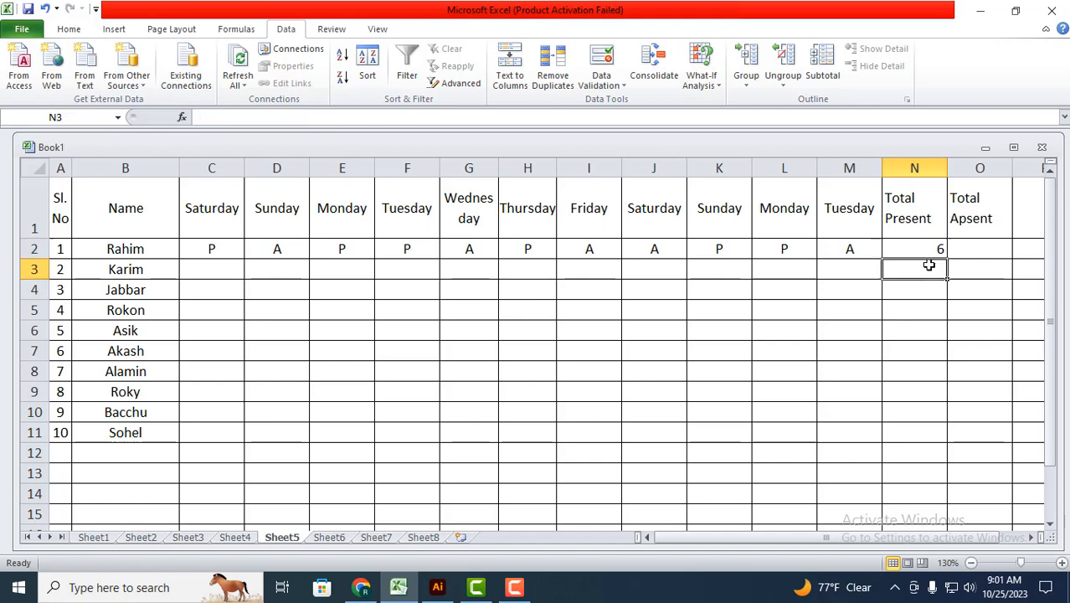
Step: Start a COUNTIF formula in the first student's Total Apsent cell, O2
left_click(978, 251)
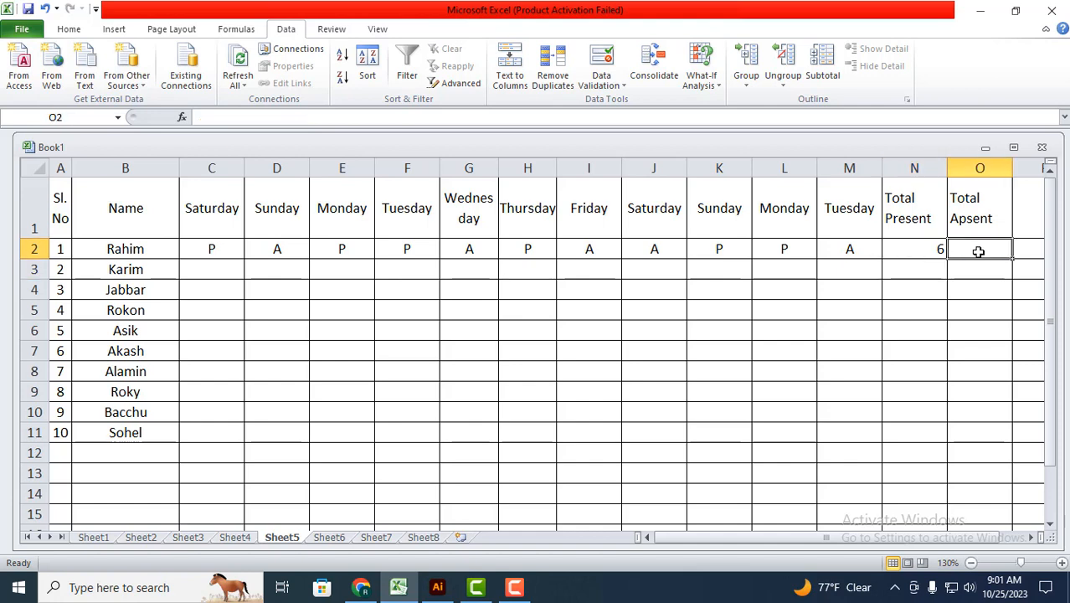
type("=co")
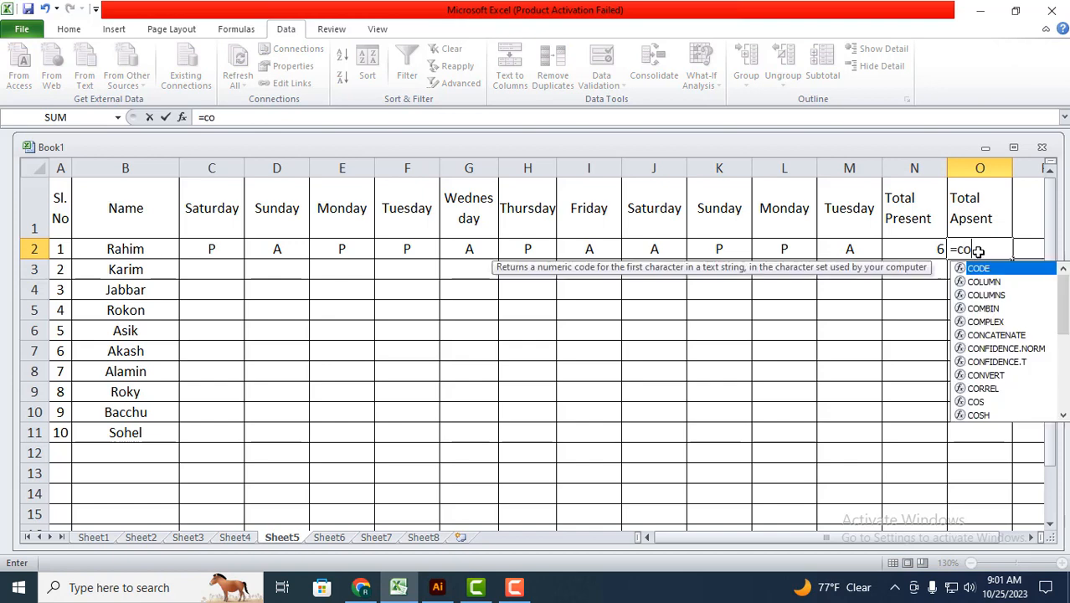
type("untif")
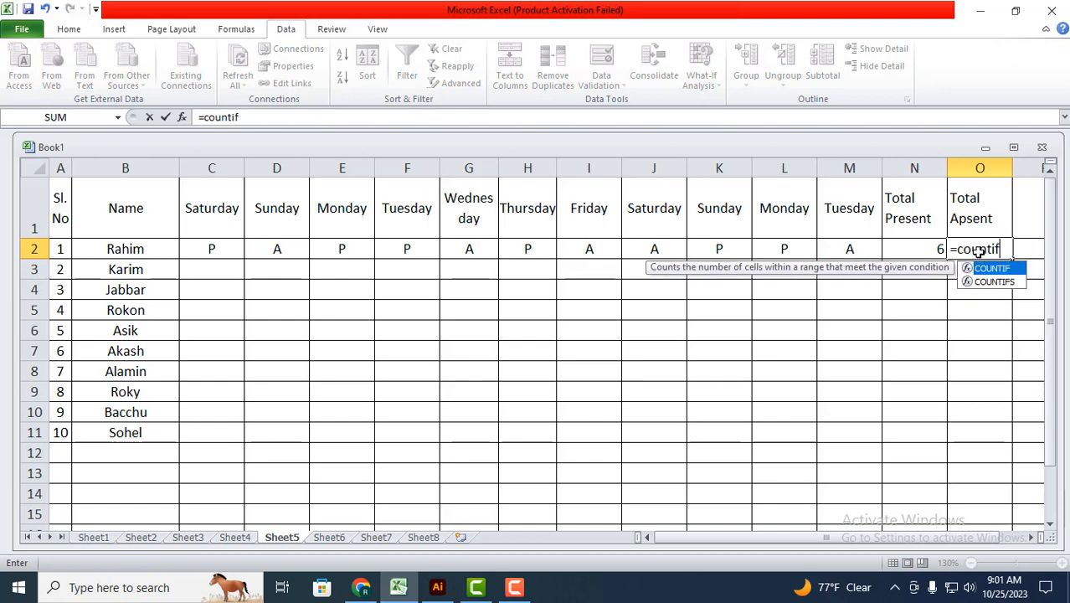
type("(")
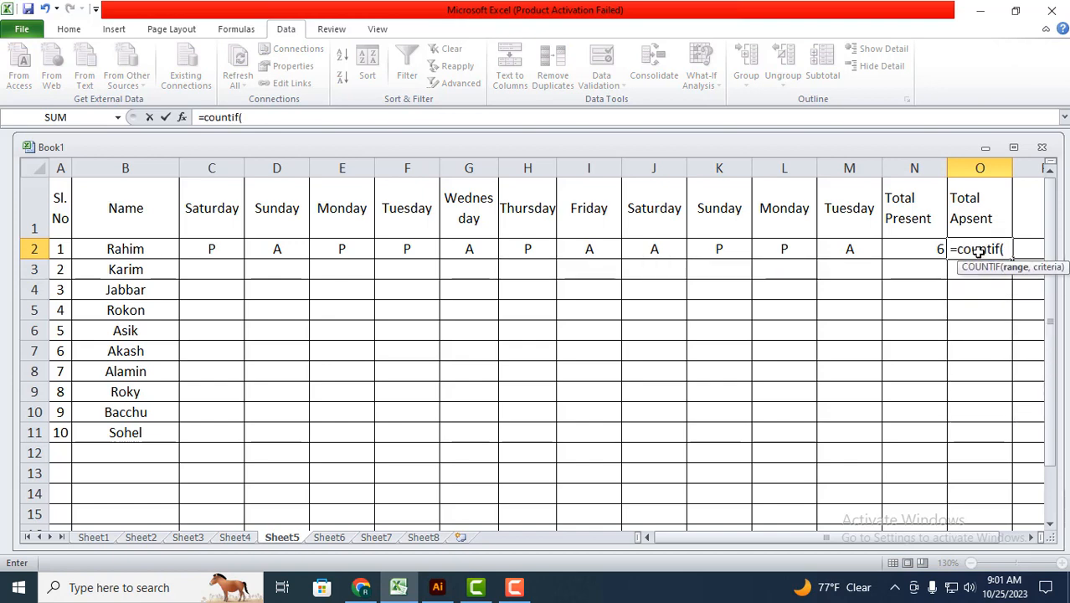
Step: Use the Function Arguments dialog to complete O2's COUNTIF with range C2:M2 and criteria "A"
left_click(182, 118)
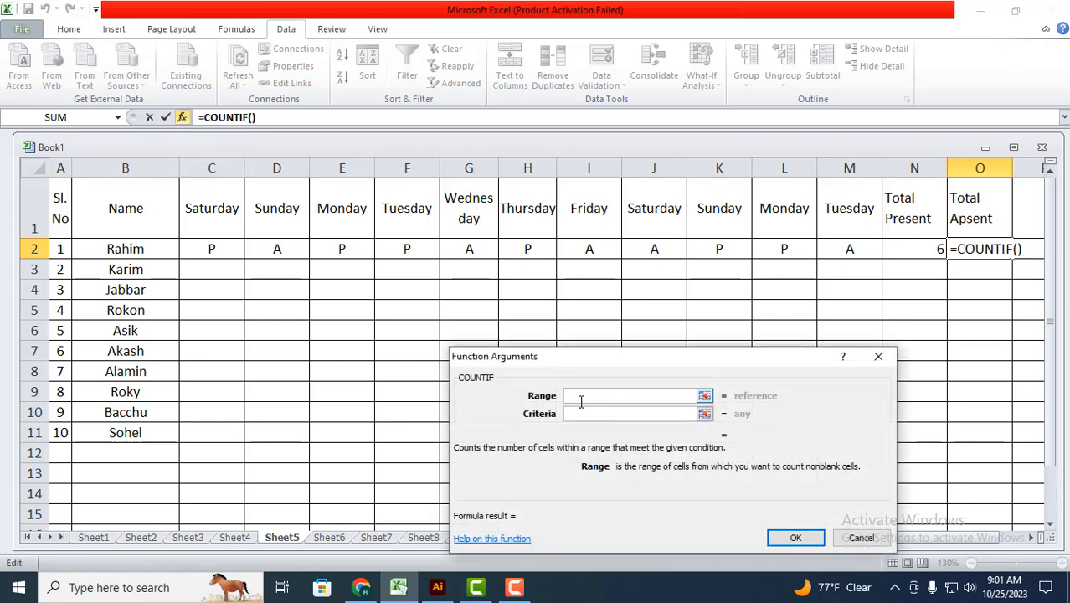
left_click_drag(209, 250, 847, 251)
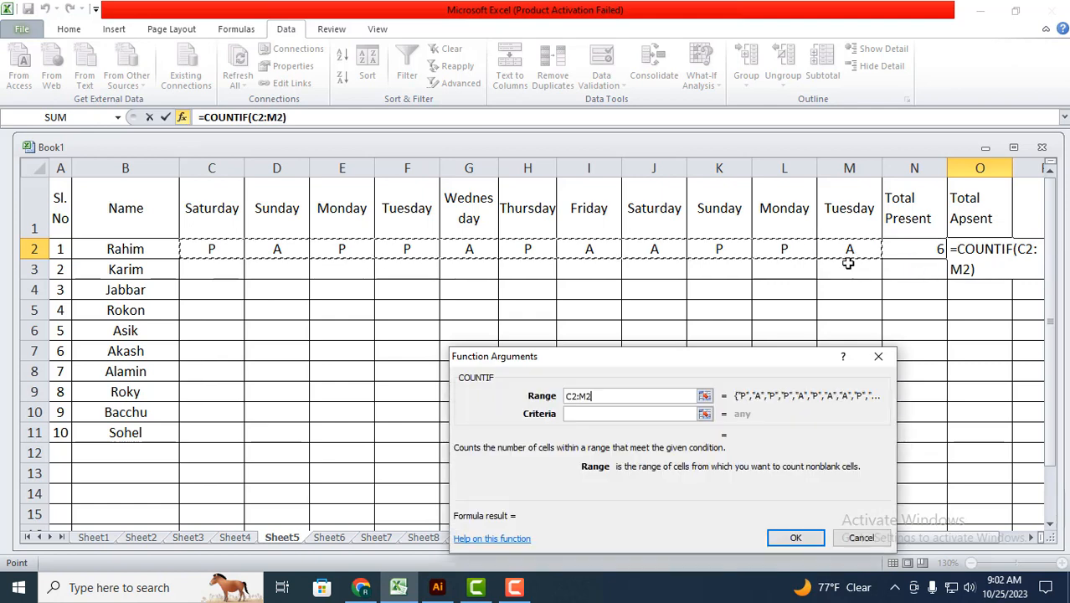
left_click(585, 415)
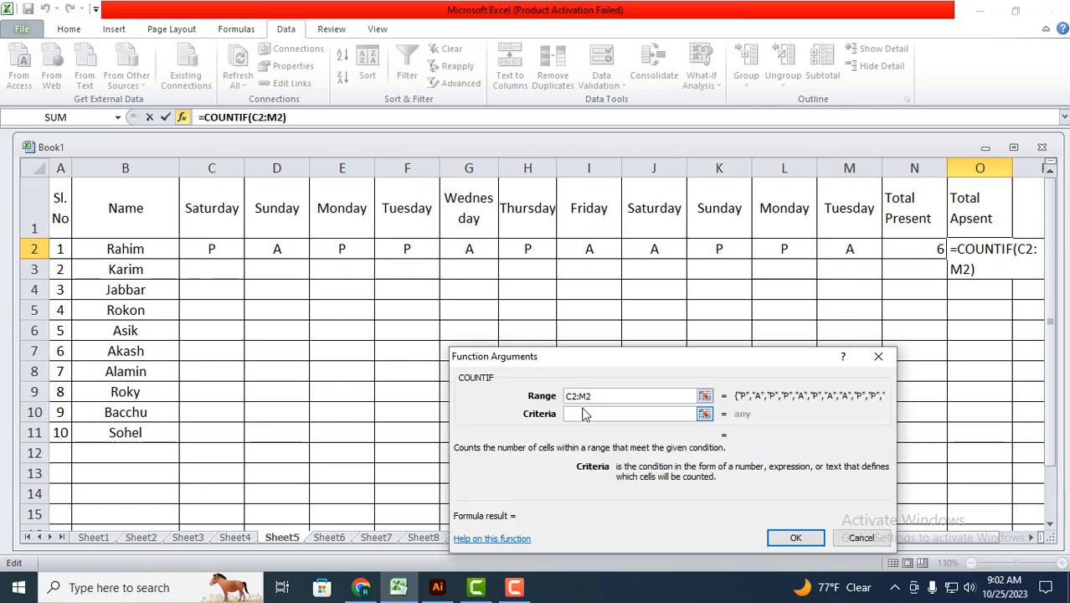
type("\"")
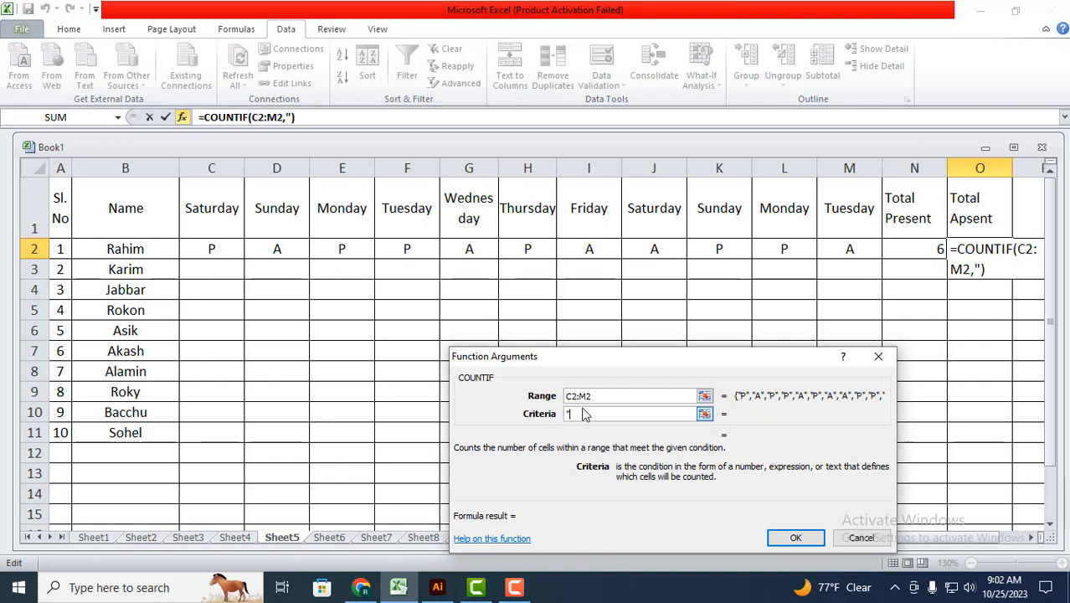
type("A\"")
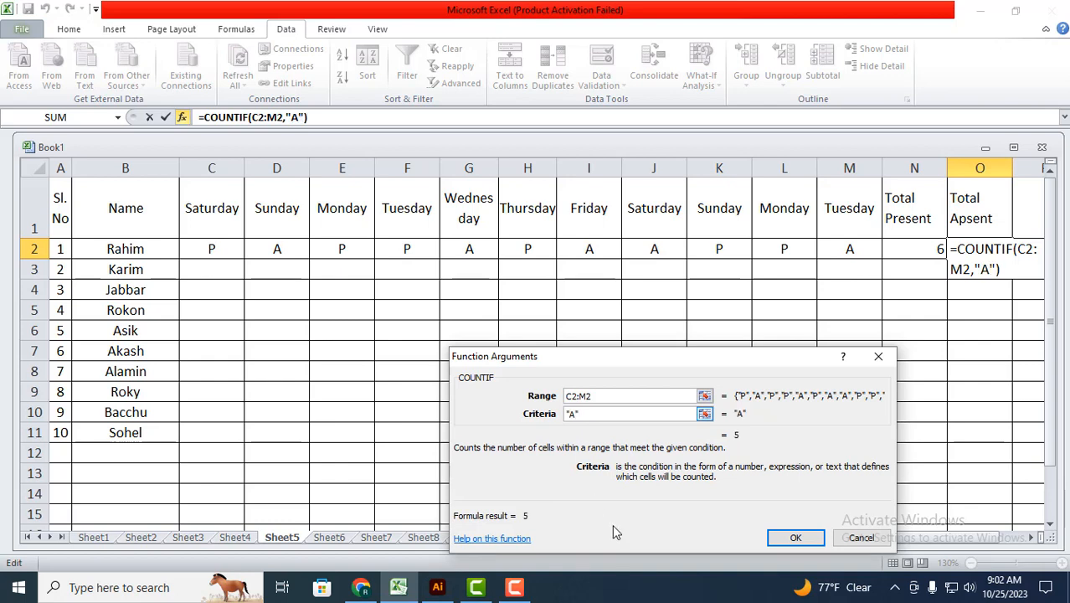
left_click(796, 537)
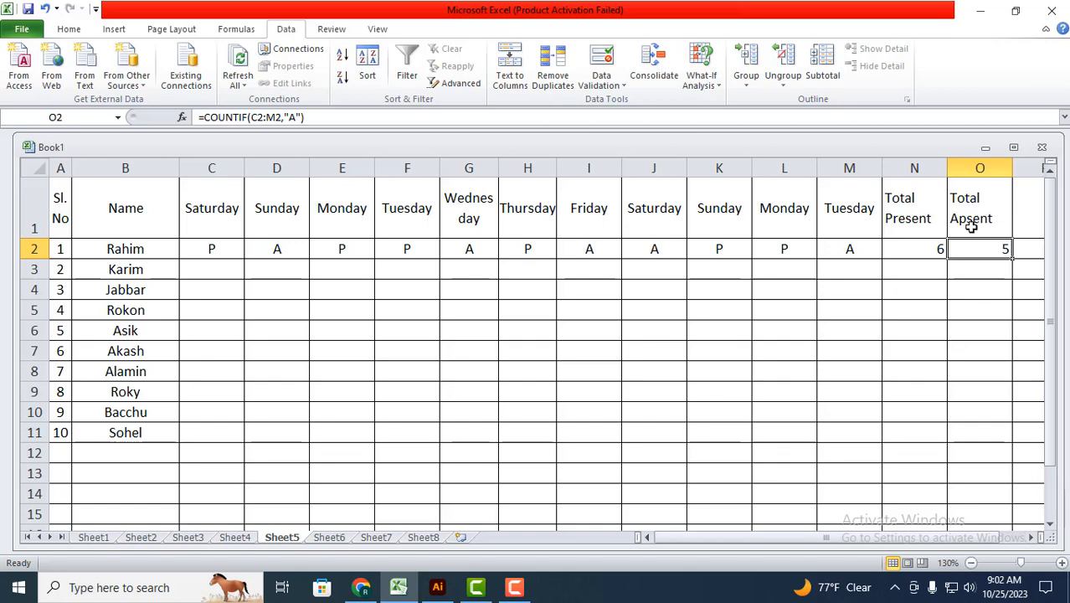
Step: Fill the Total Present formula in N2 and the Total Apsent formula in O2 down to row 11
left_click(990, 270)
left_click(990, 255)
left_click(221, 270)
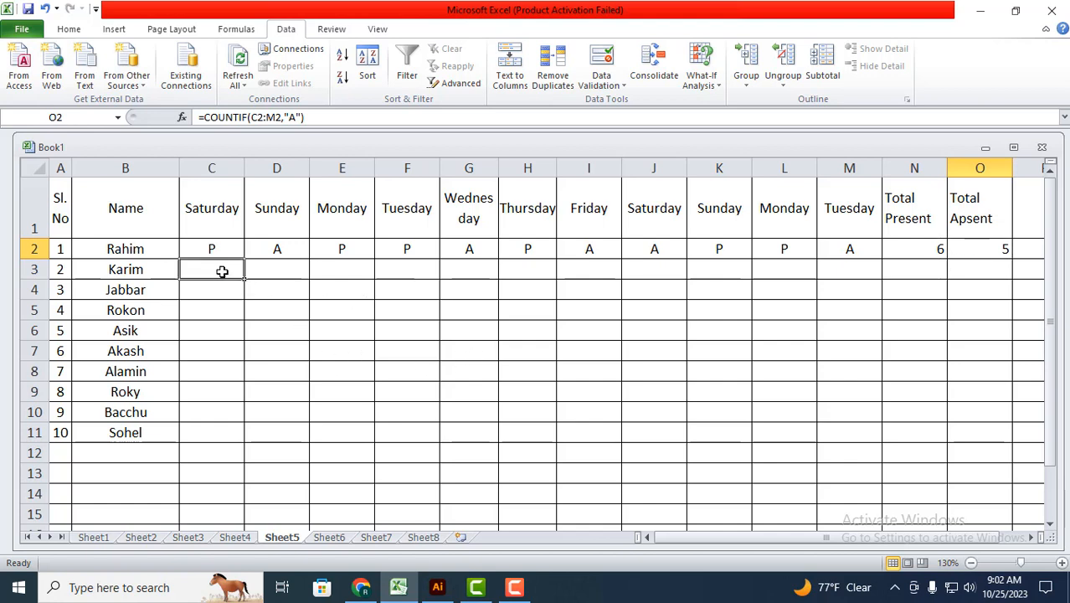
left_click(896, 290)
left_click(937, 256)
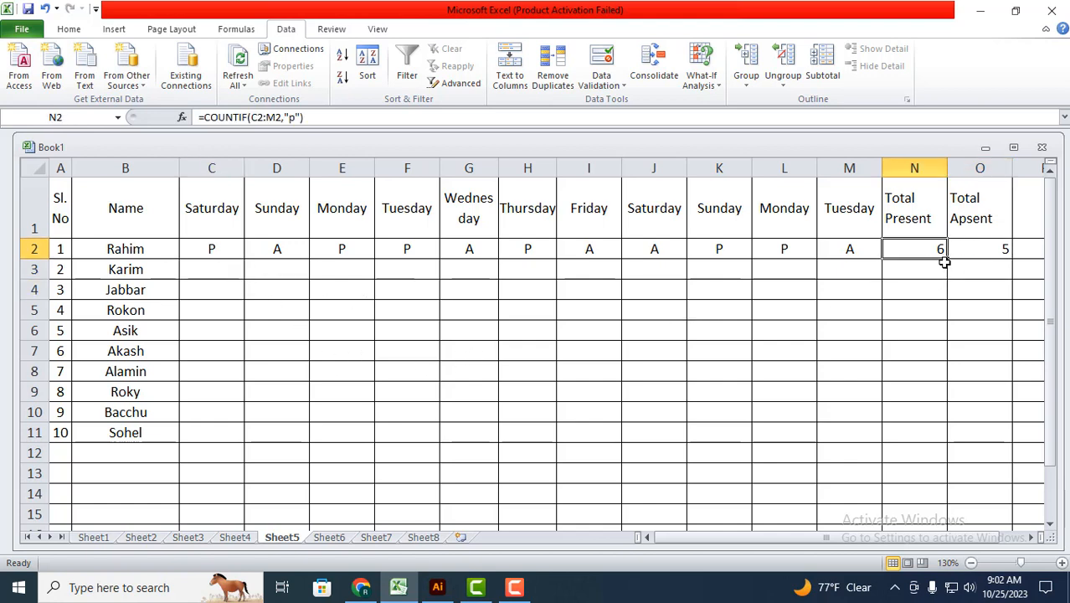
left_click_drag(948, 261, 938, 434)
left_click(990, 245)
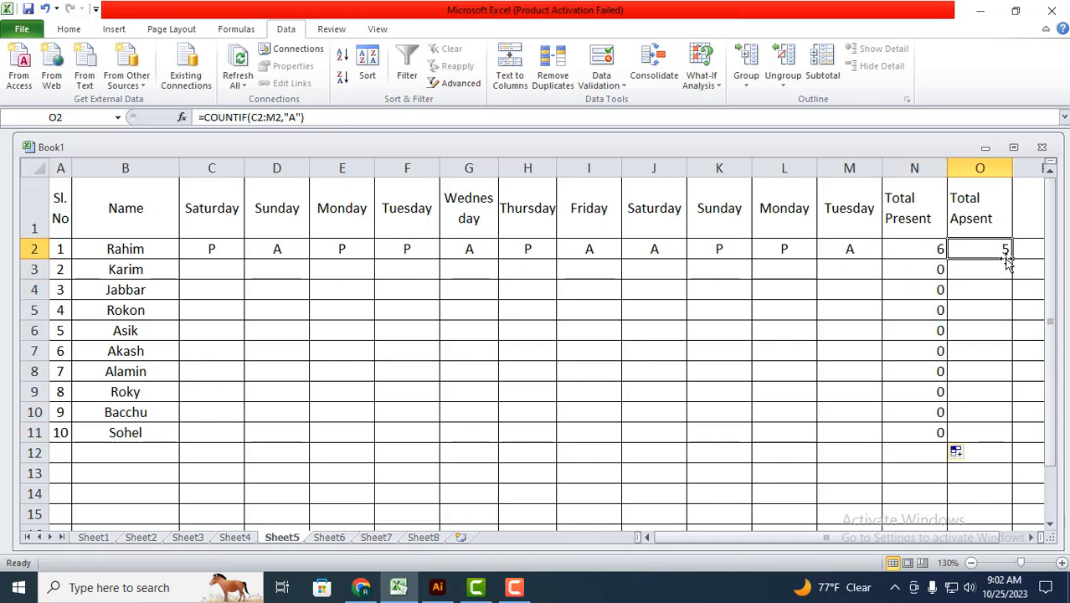
left_click_drag(1014, 255, 1008, 434)
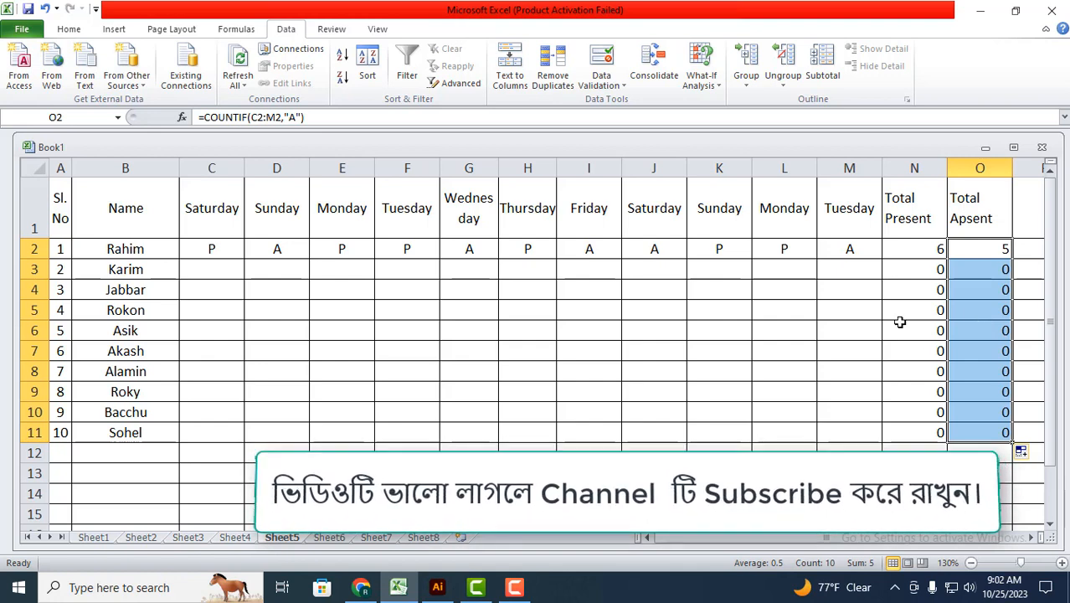
Step: Mark the fifth student as P for Wednesday in G6 and the sixth student as A for Monday in E7
left_click(470, 330)
left_click(505, 333)
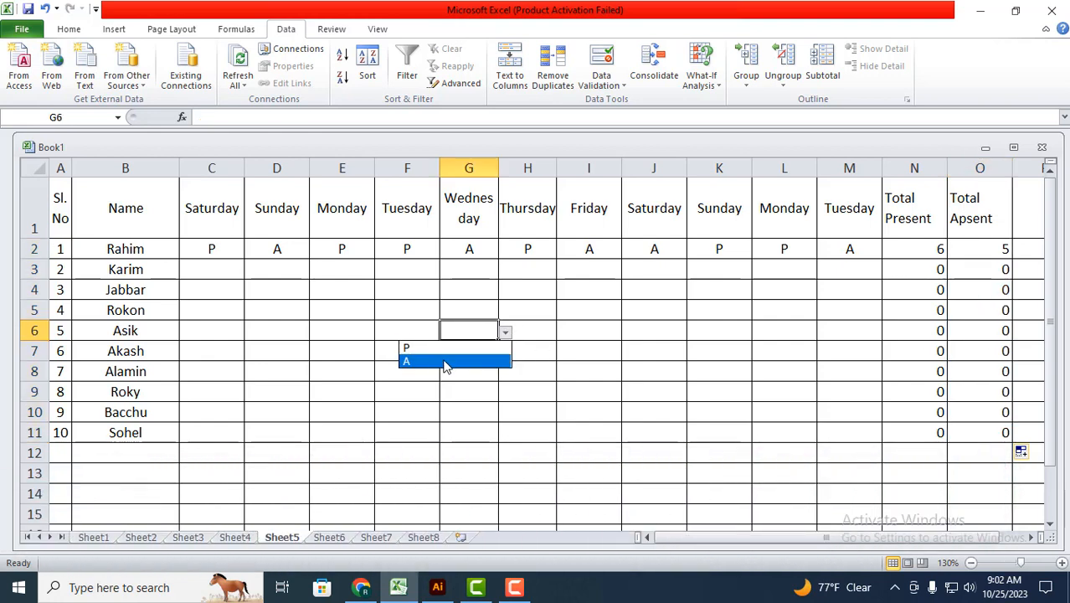
left_click(453, 344)
left_click(359, 357)
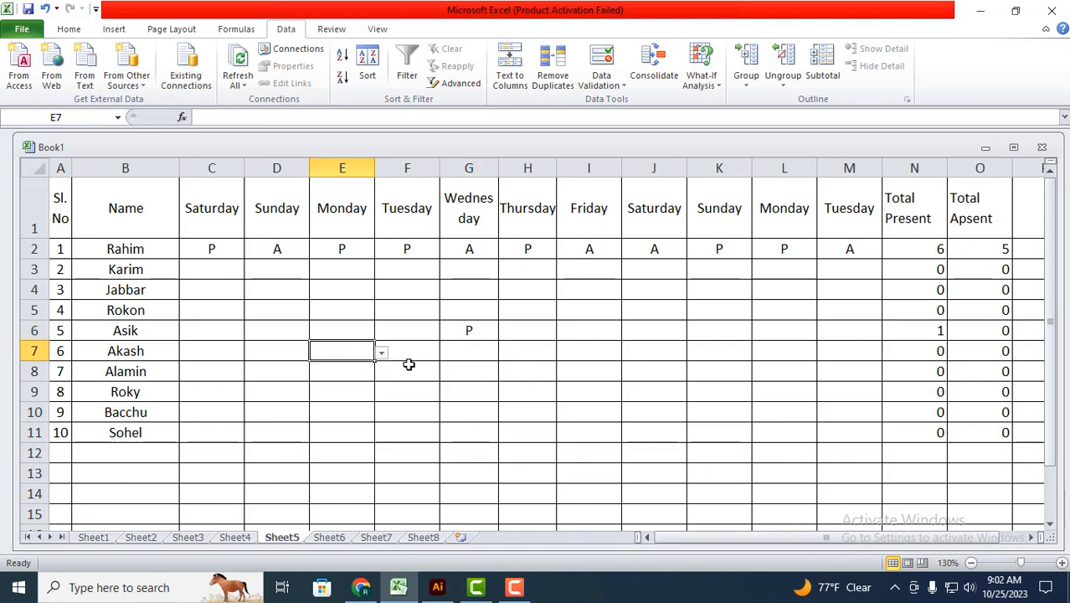
left_click(382, 356)
left_click(349, 378)
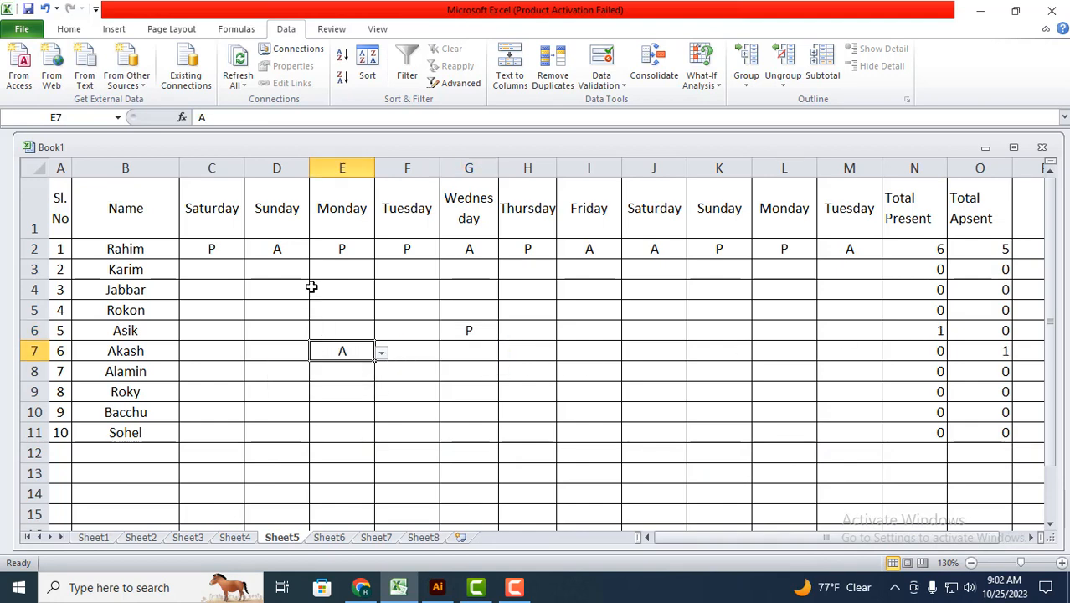
Step: Mark the third student as A for Monday in E4 and P for Wednesday in G4
left_click(358, 286)
left_click(382, 290)
left_click(293, 318)
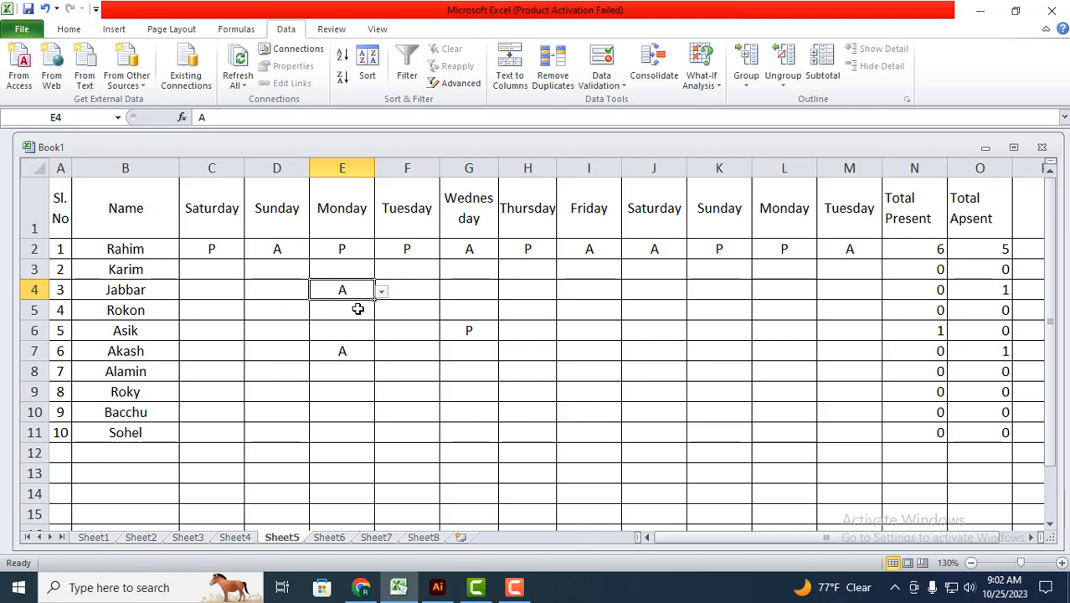
left_click(478, 289)
left_click(506, 291)
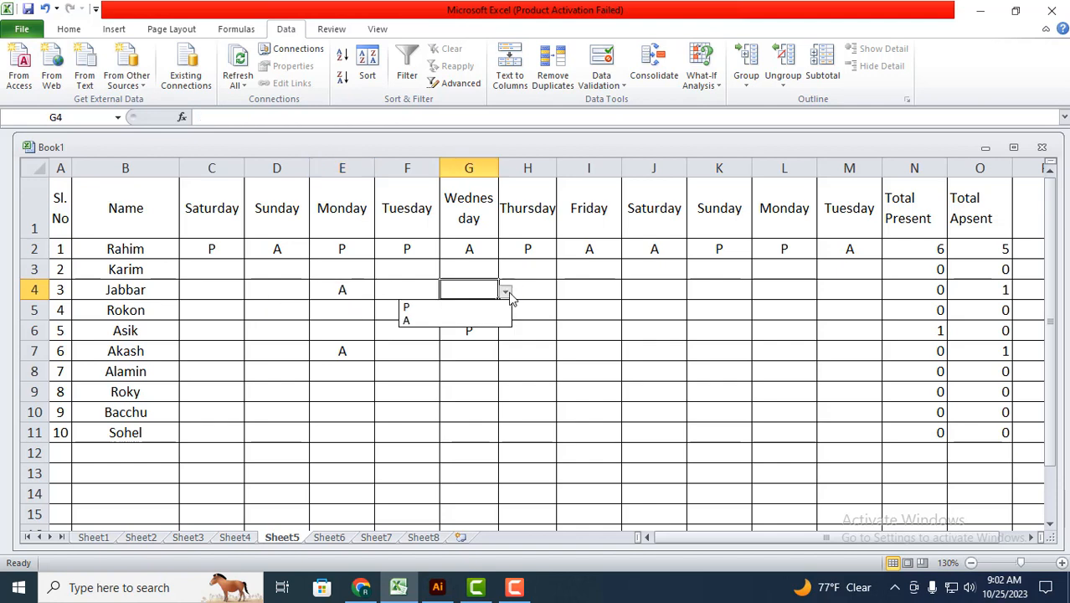
left_click(418, 306)
Step: Mark the third student as P for the second Saturday in J4 and for Friday in I4
left_click(634, 290)
left_click(694, 292)
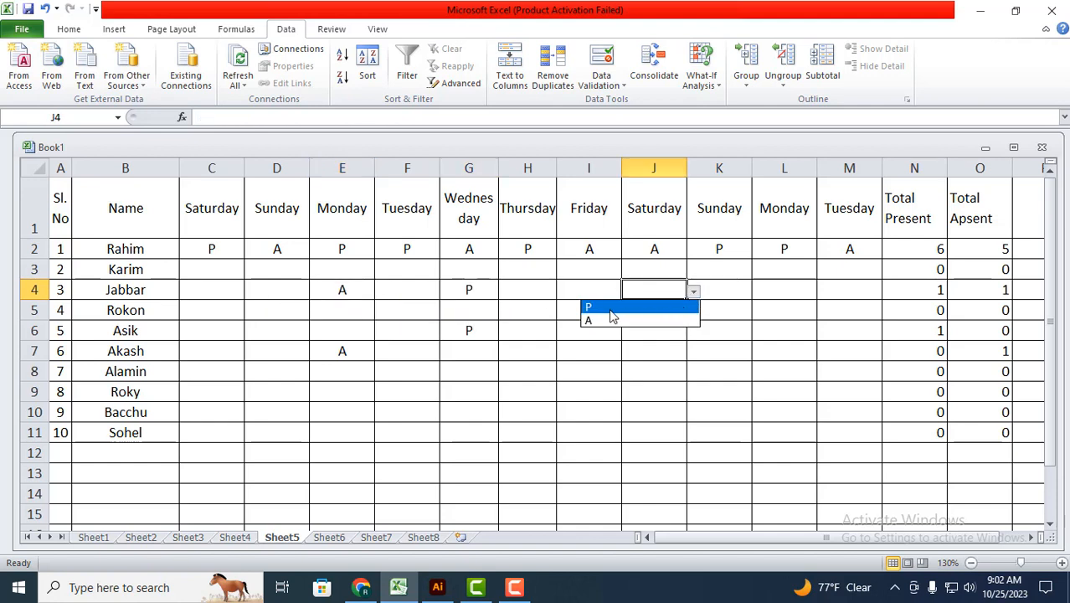
left_click(601, 304)
left_click(599, 292)
left_click(629, 292)
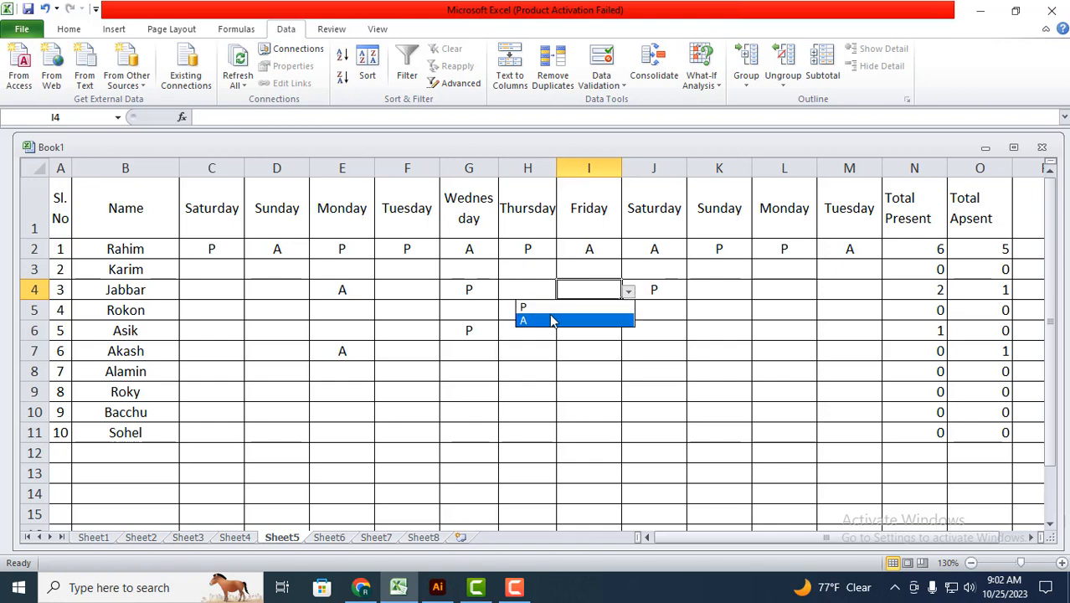
left_click(551, 307)
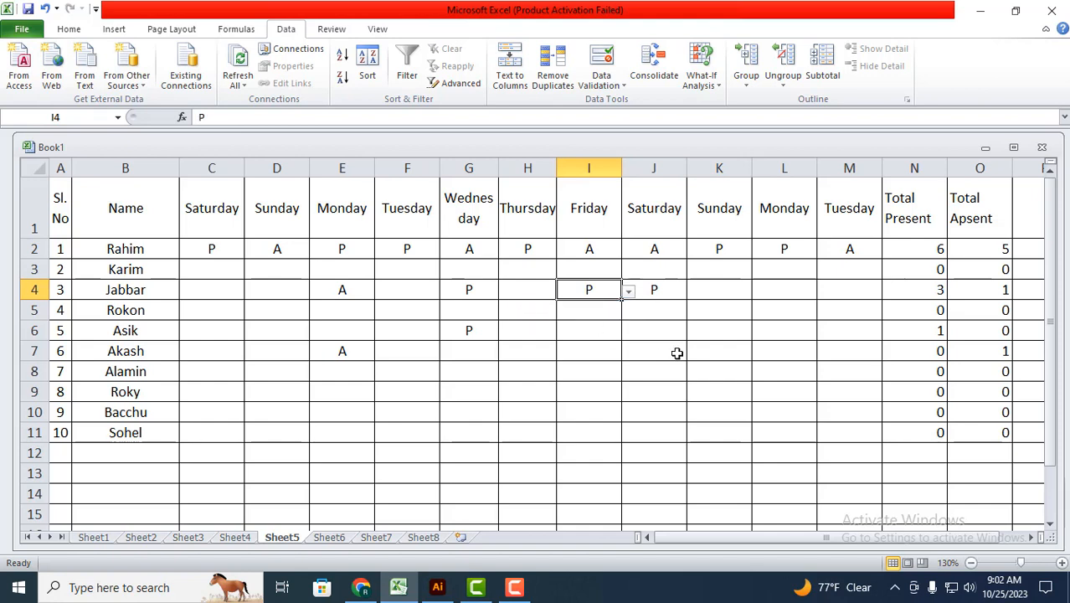
Step: Mark the fifth student as P for the second Sunday in K6
left_click(725, 312)
left_click(744, 333)
left_click(767, 330)
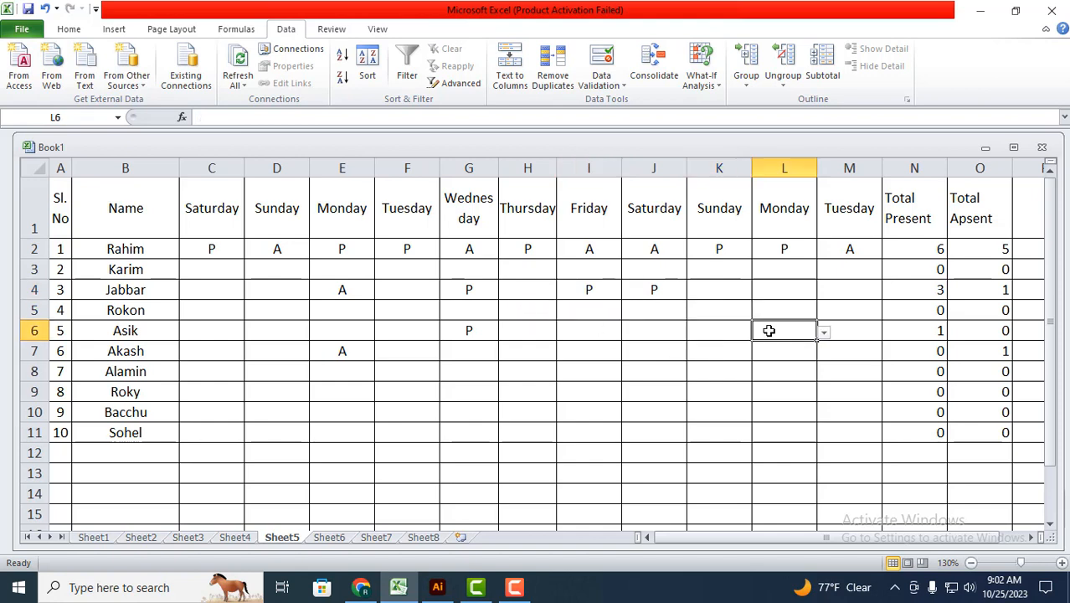
left_click(711, 332)
left_click(759, 333)
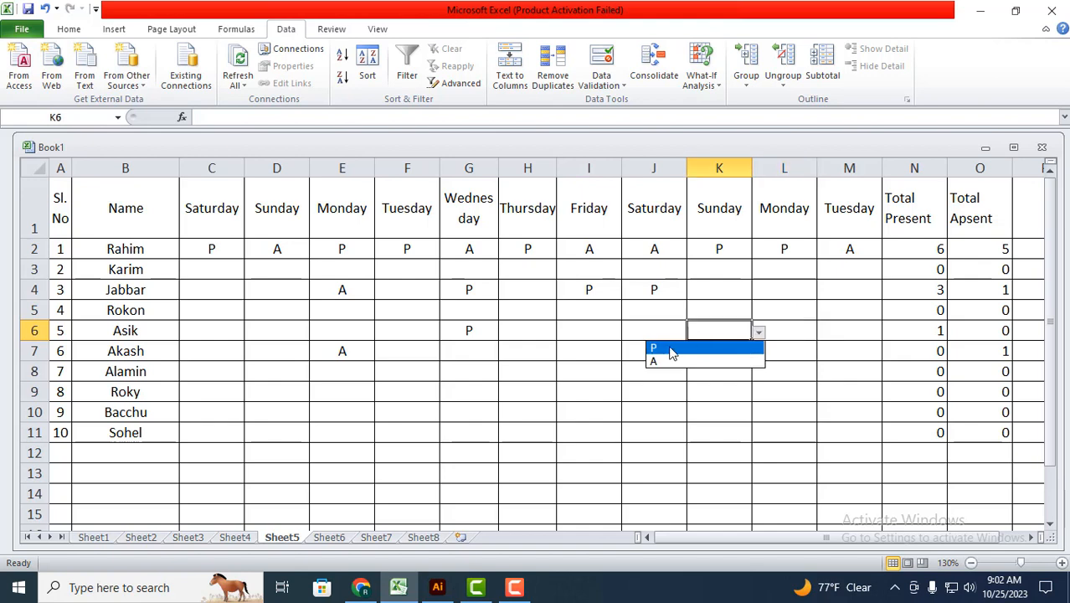
left_click(670, 348)
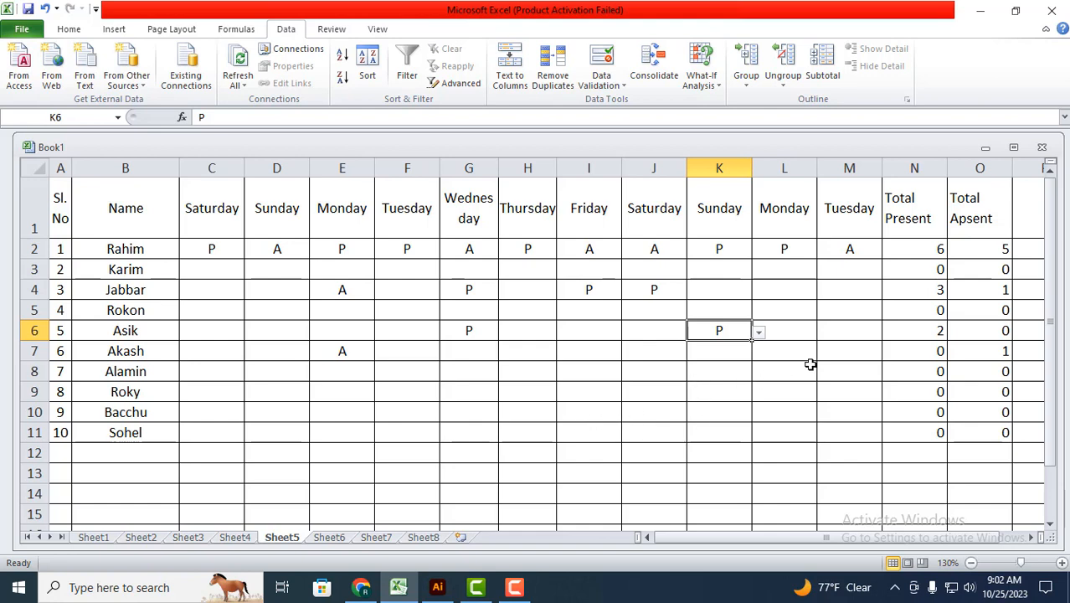
scroll(770, 382, "down", 1)
scroll(662, 392, "up", 1)
scroll(336, 480, "down", 1)
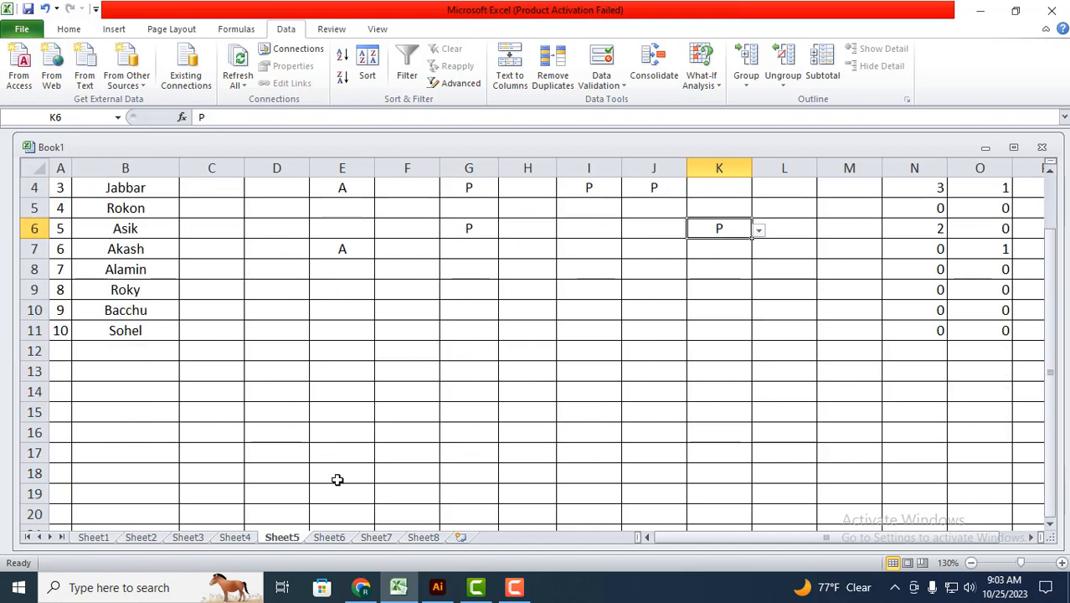
scroll(342, 454, "up", 1)
Step: Enter Saturday in C13 and fill the weekday series across to L13
left_click(220, 475)
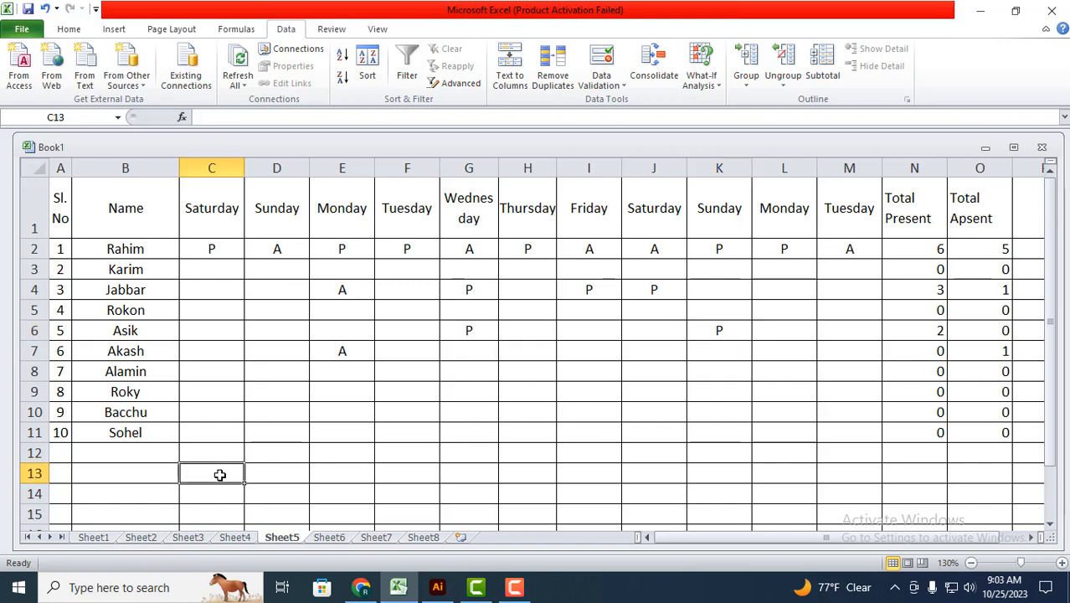
type("Saturday")
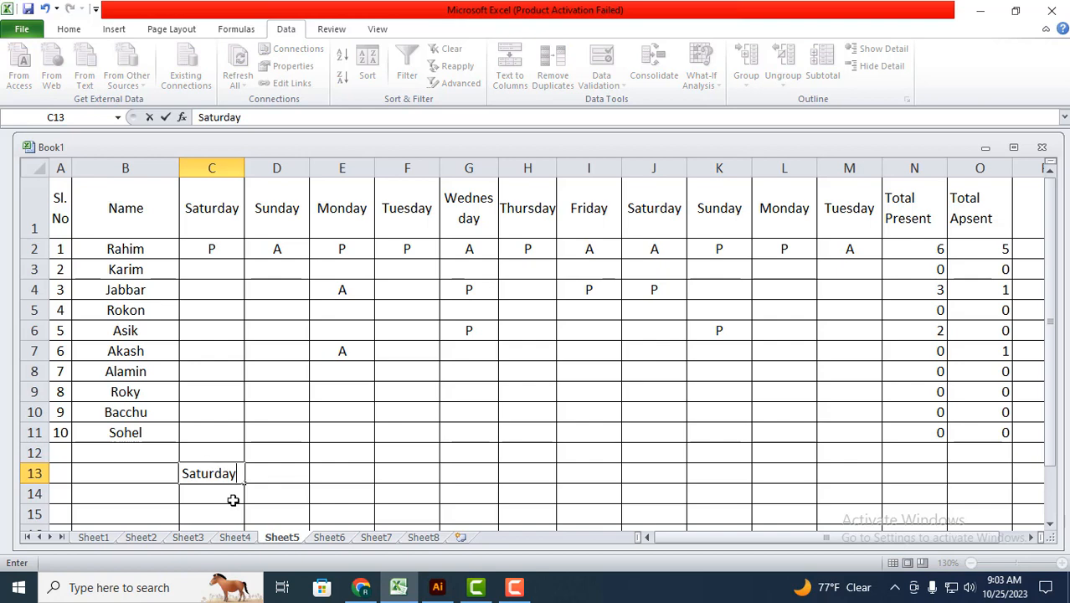
key("Return")
left_click(235, 474)
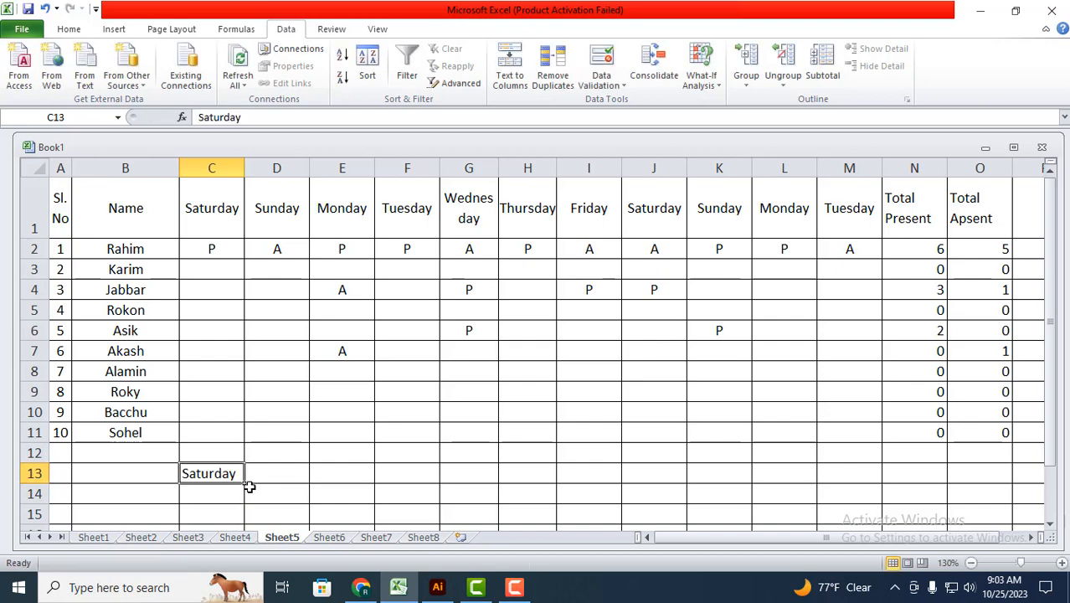
left_click_drag(247, 484, 766, 483)
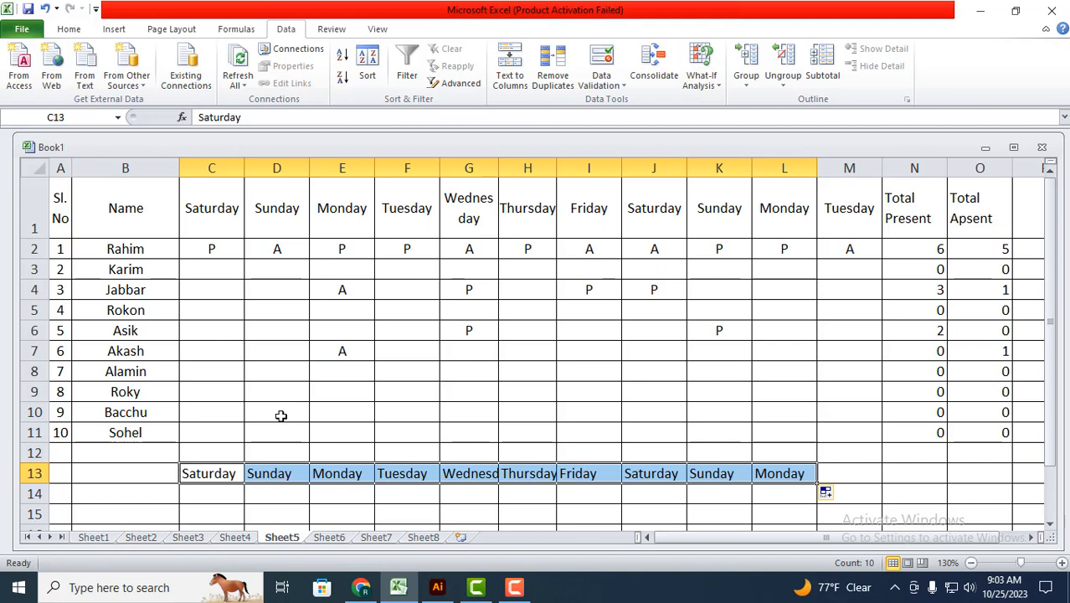
Step: Delete the weekday names from C13:L13
left_click(459, 394)
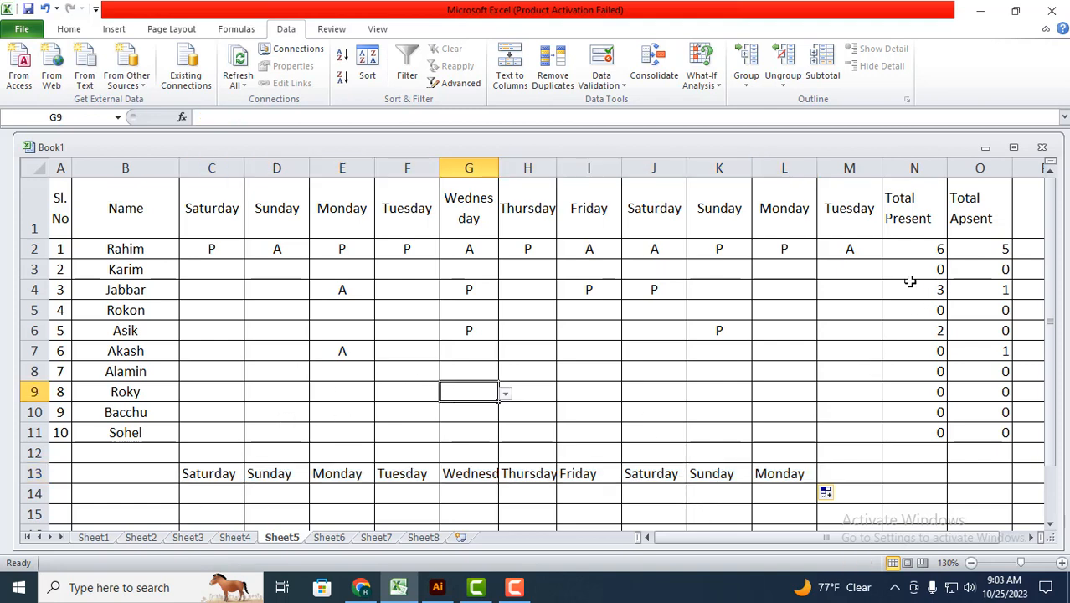
left_click(793, 307)
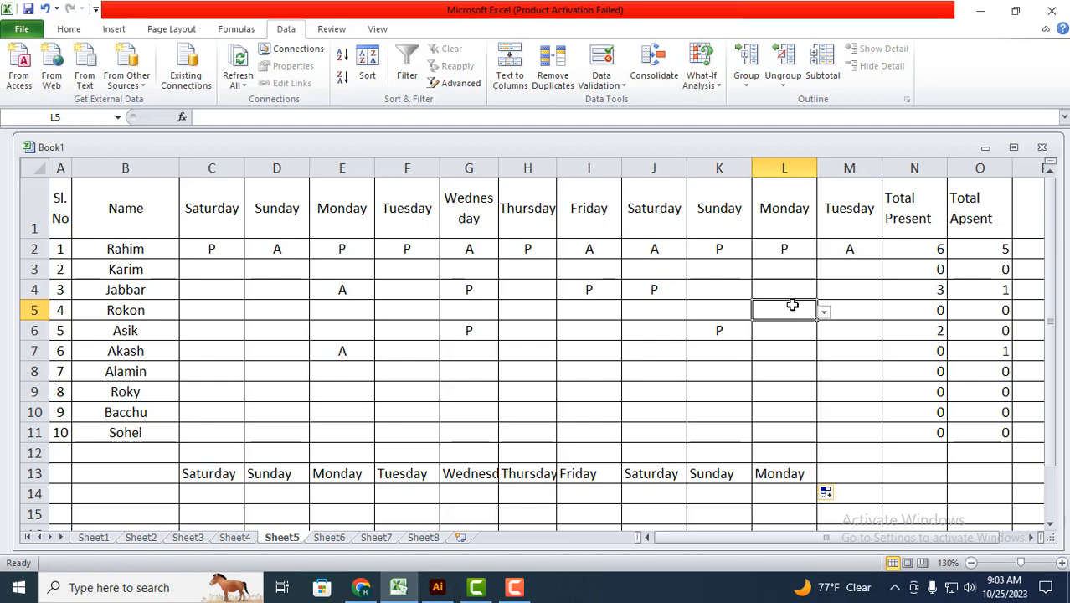
left_click_drag(192, 474, 777, 474)
key("Delete")
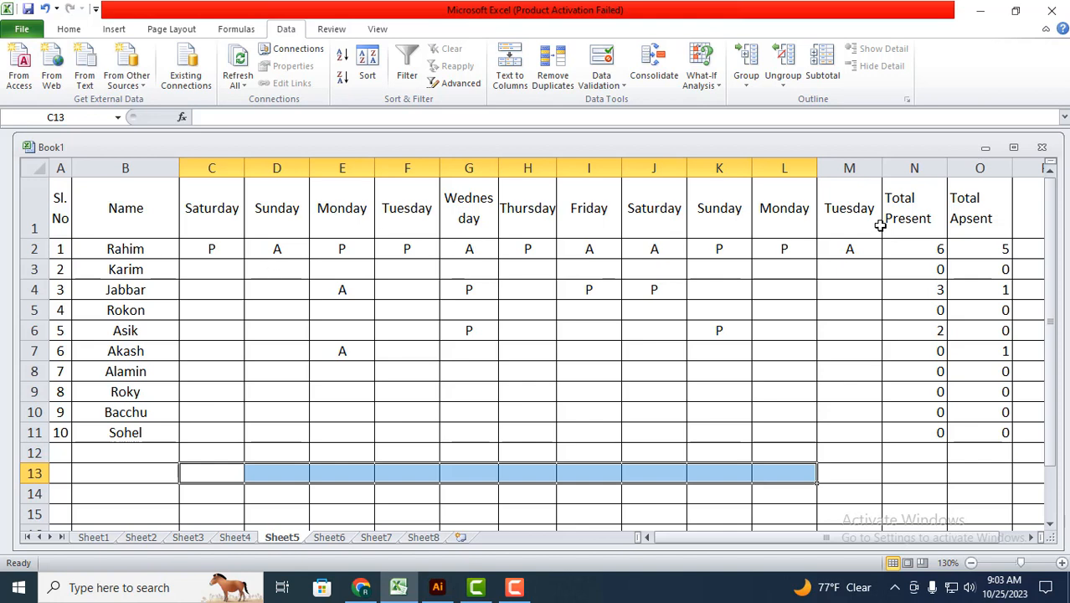
Step: Fill the last three student names in B9:B11 down the Name column to B17
scroll(202, 390, "down", 2)
left_click(165, 374)
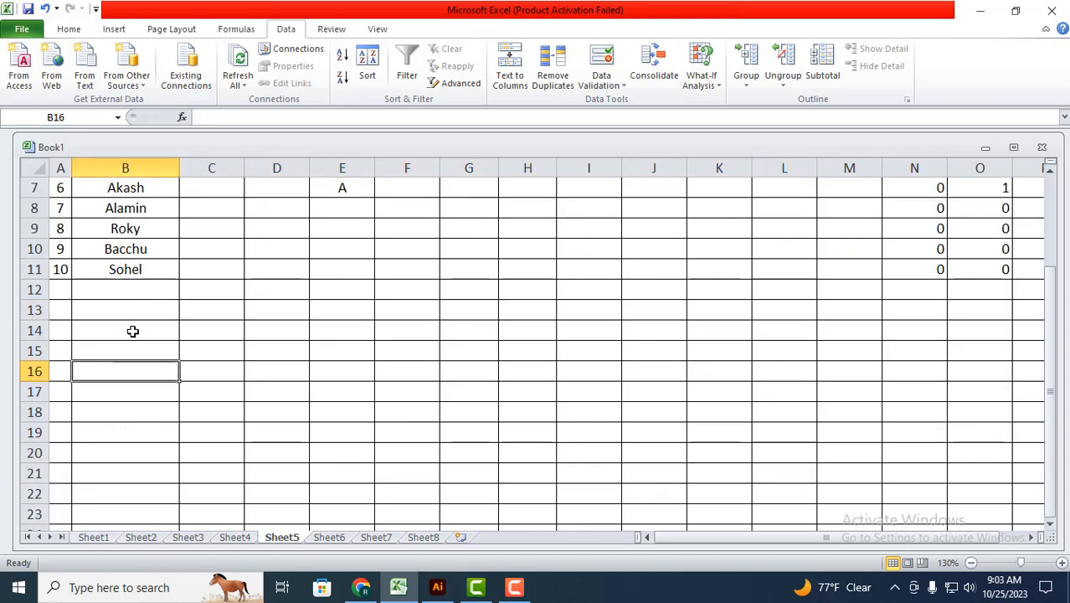
scroll(134, 322, "up", 2)
left_click_drag(148, 397, 167, 496)
left_click(160, 449)
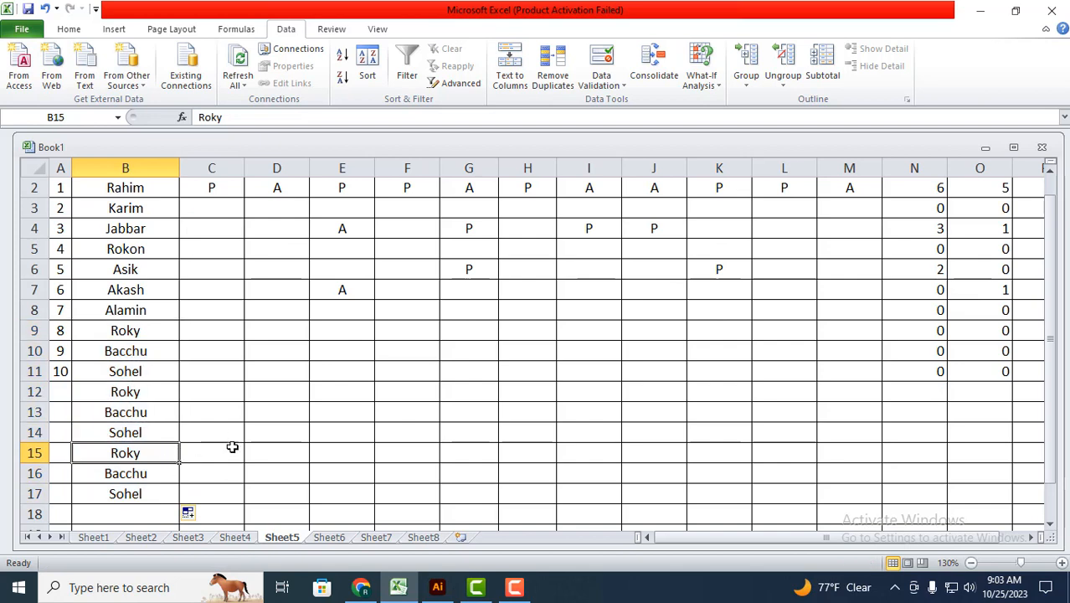
Step: Fill the P/A dropdown from C11 down to C17 and check it in the added students' cells
left_click(229, 411)
left_click(219, 436)
left_click(218, 453)
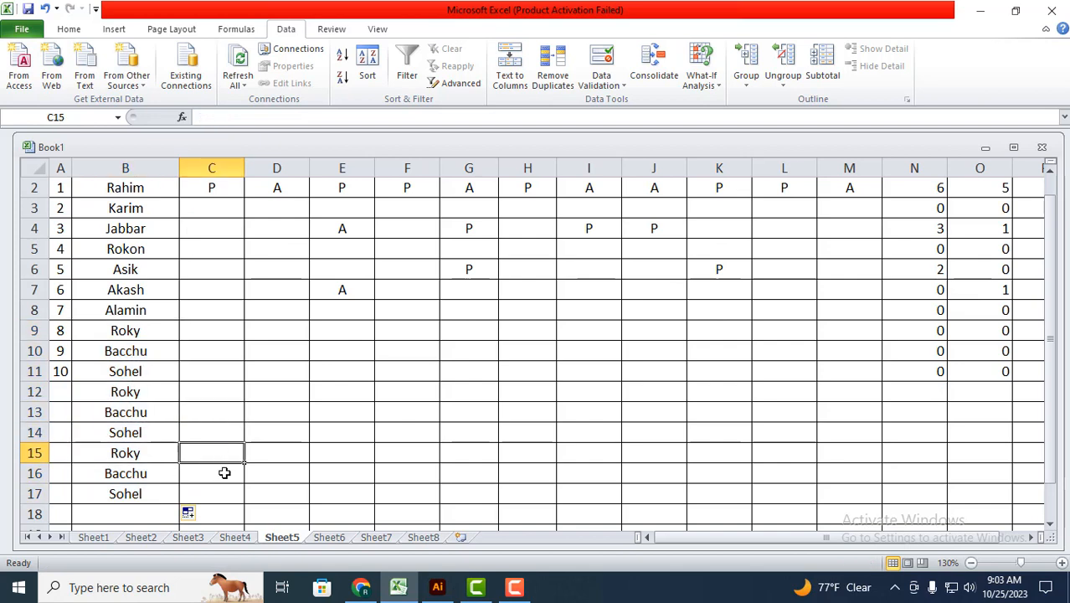
left_click(224, 474)
left_click(231, 394)
left_click(219, 368)
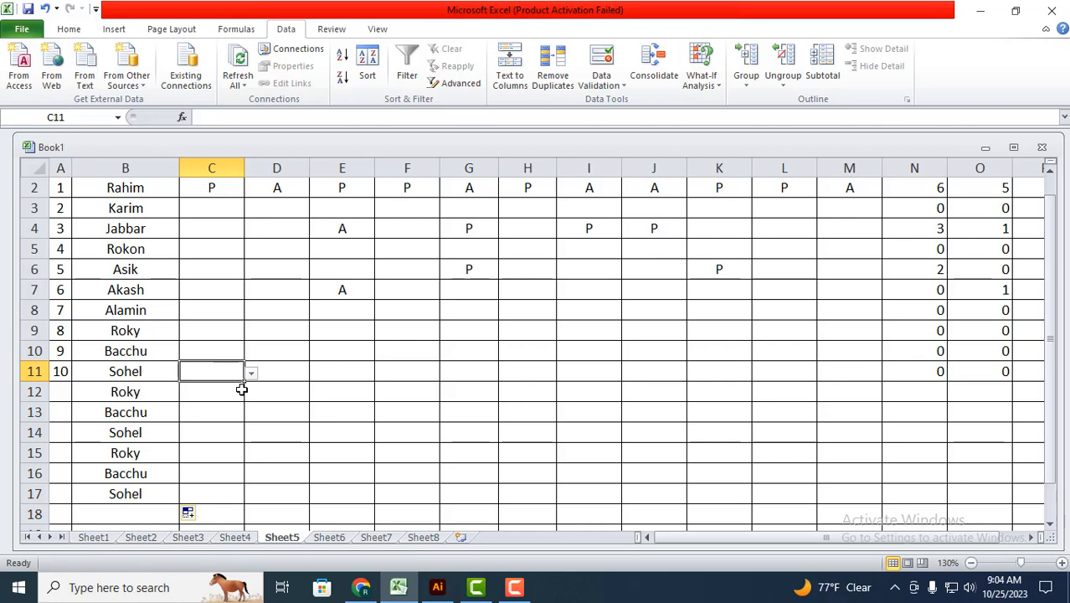
mouse_move(243, 384)
left_mouse_down()
mouse_move(227, 434)
mouse_move(232, 498)
left_mouse_up()
left_click(219, 479)
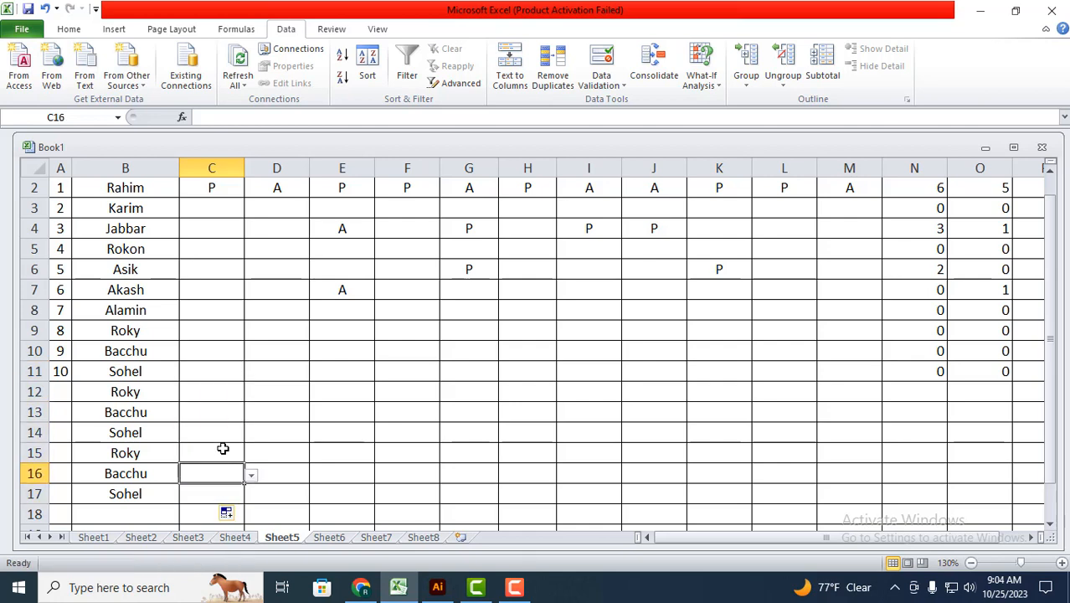
left_click(222, 449)
left_click(224, 429)
left_click(223, 407)
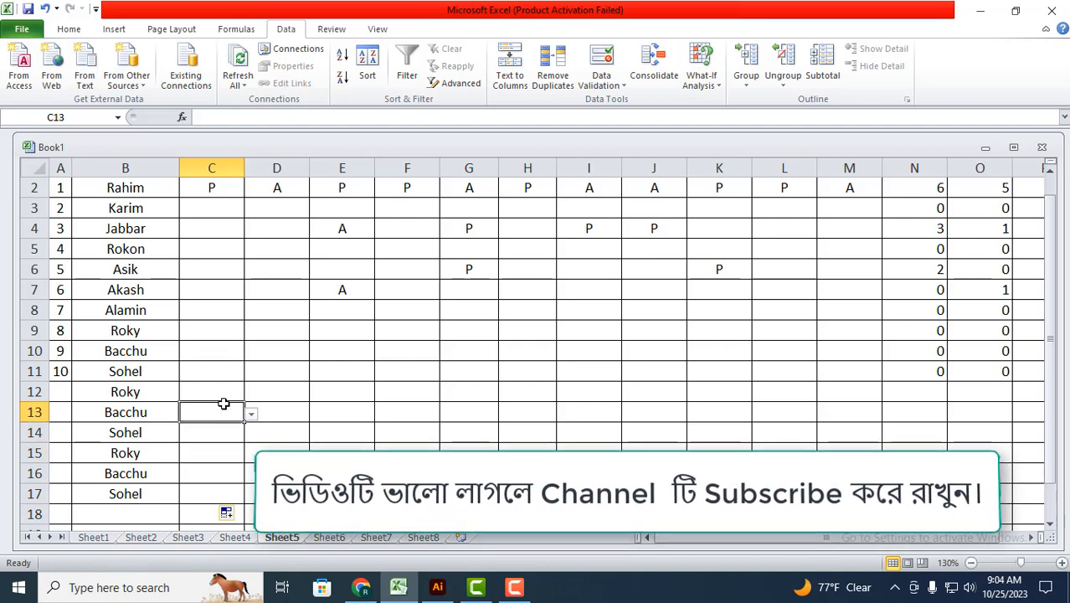
Step: Fill the P/A dropdowns in C12:C17 across the day columns to M17 and check them in column I
scroll(272, 431, "down", 1)
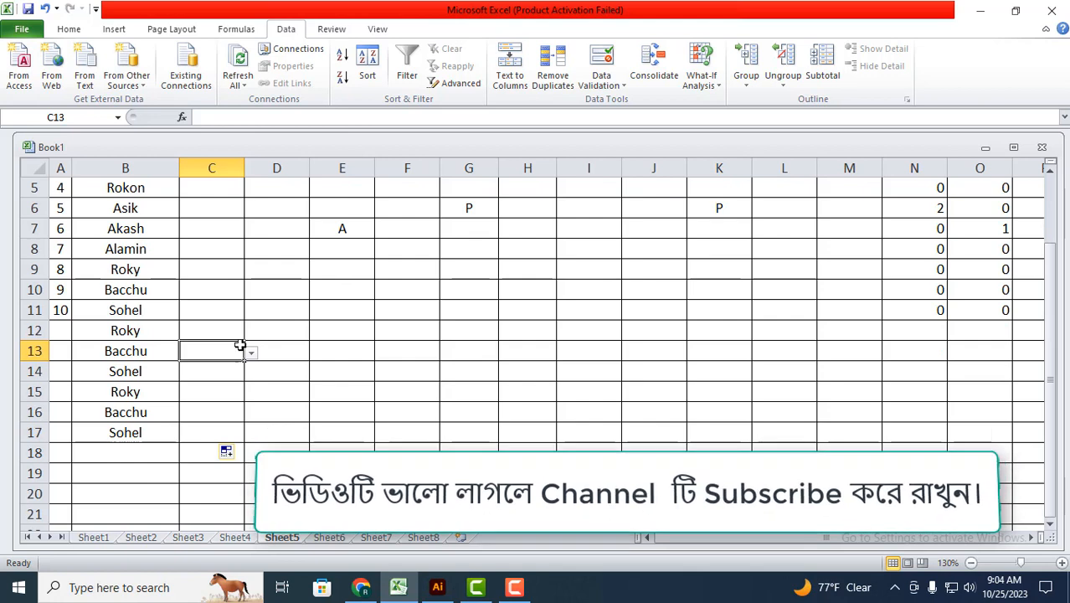
left_click_drag(223, 334, 904, 443)
left_click(619, 391)
left_click(602, 407)
left_click(592, 368)
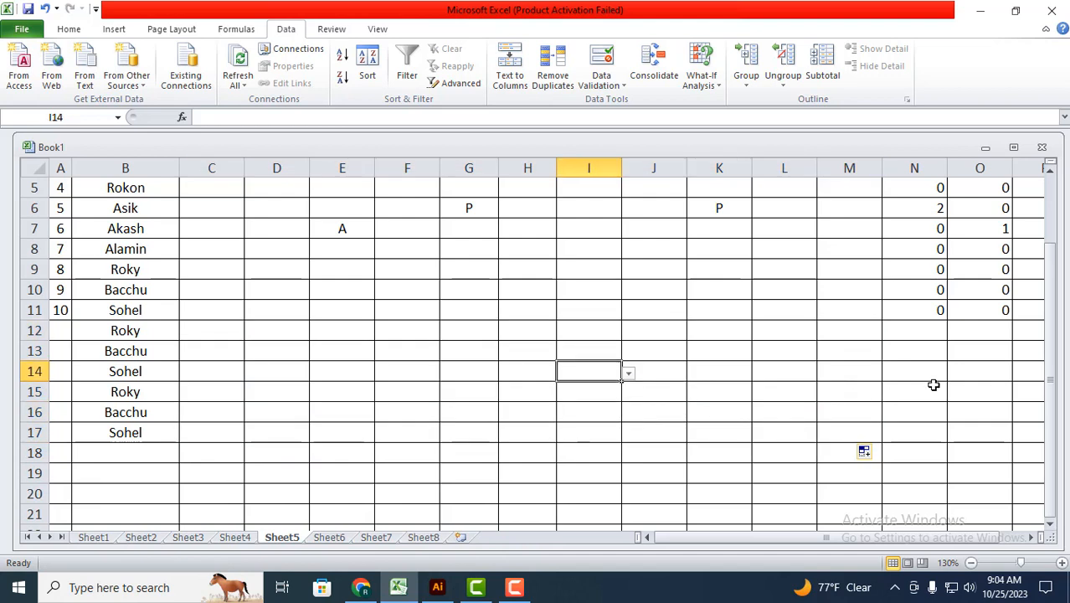
Step: Fill the COUNTIF present and absent formulas from N11 and O11 down to row 17
left_click(932, 314)
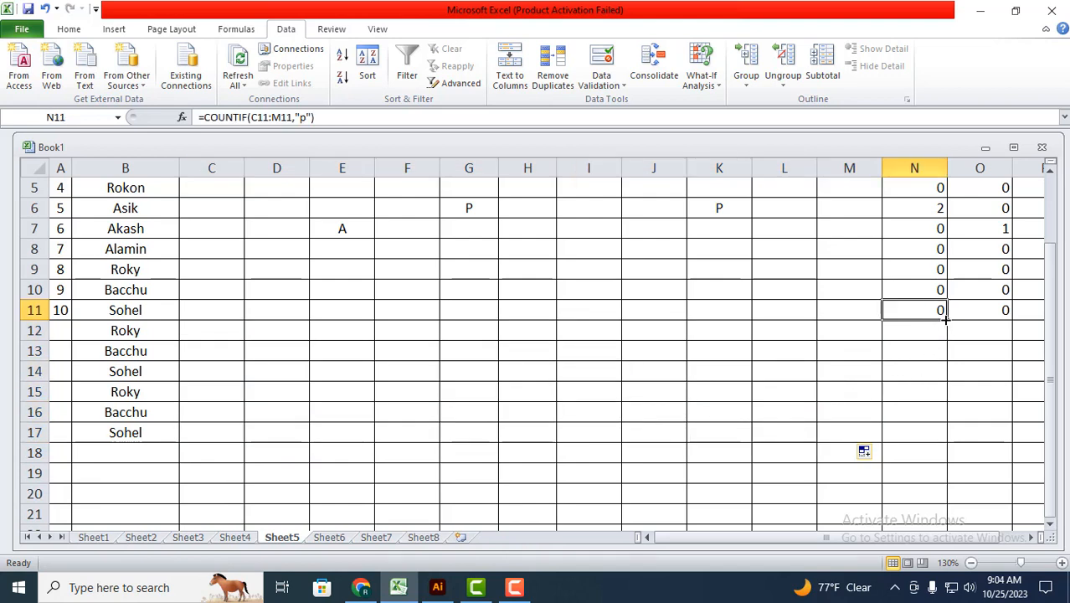
left_click_drag(945, 318, 946, 435)
left_click(991, 314)
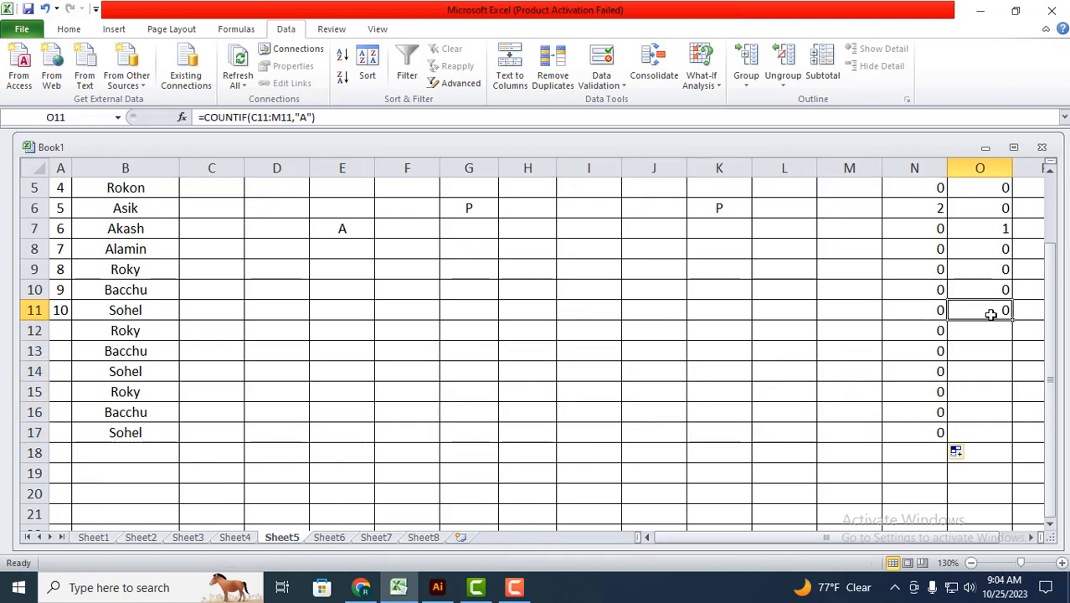
left_click_drag(1016, 319, 1027, 437)
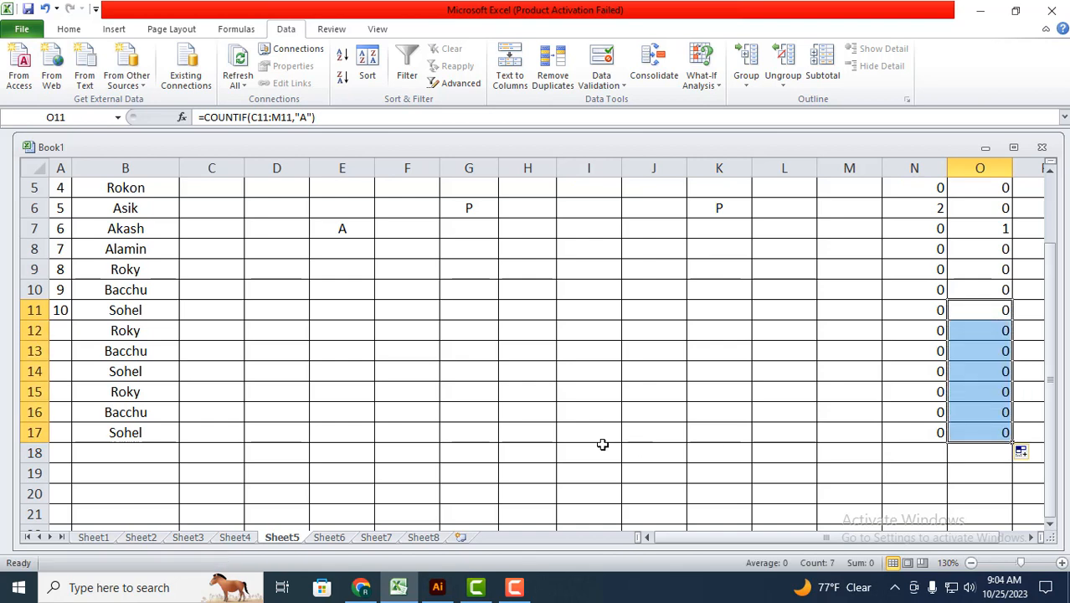
Step: Mark the student in row 15 as P in I15 and J15 using the dropdown lists
left_click(579, 394)
left_click(629, 393)
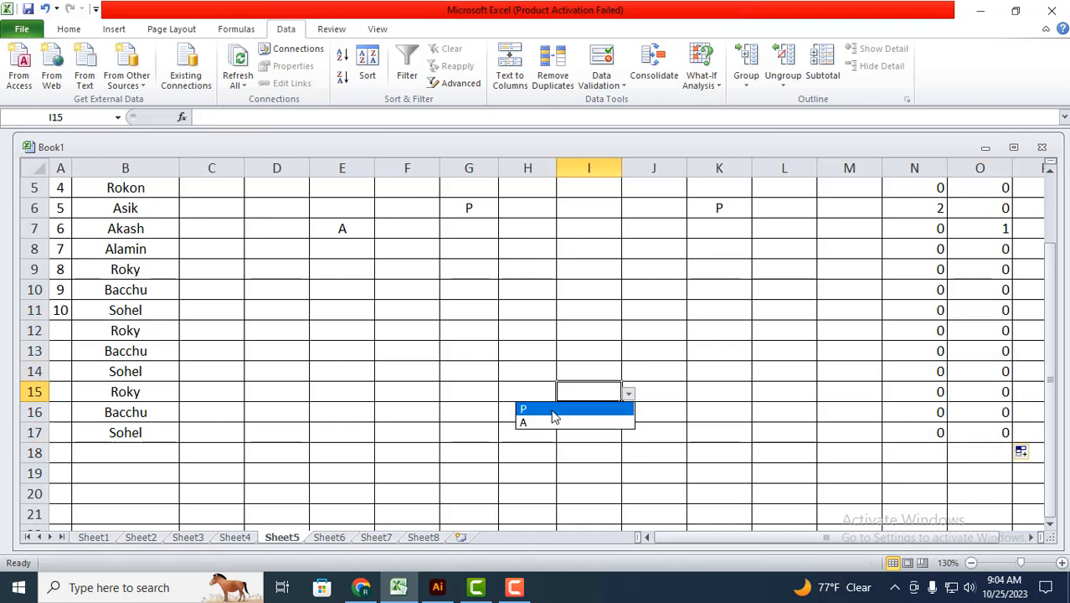
left_click(608, 408)
left_click(685, 394)
left_click(693, 394)
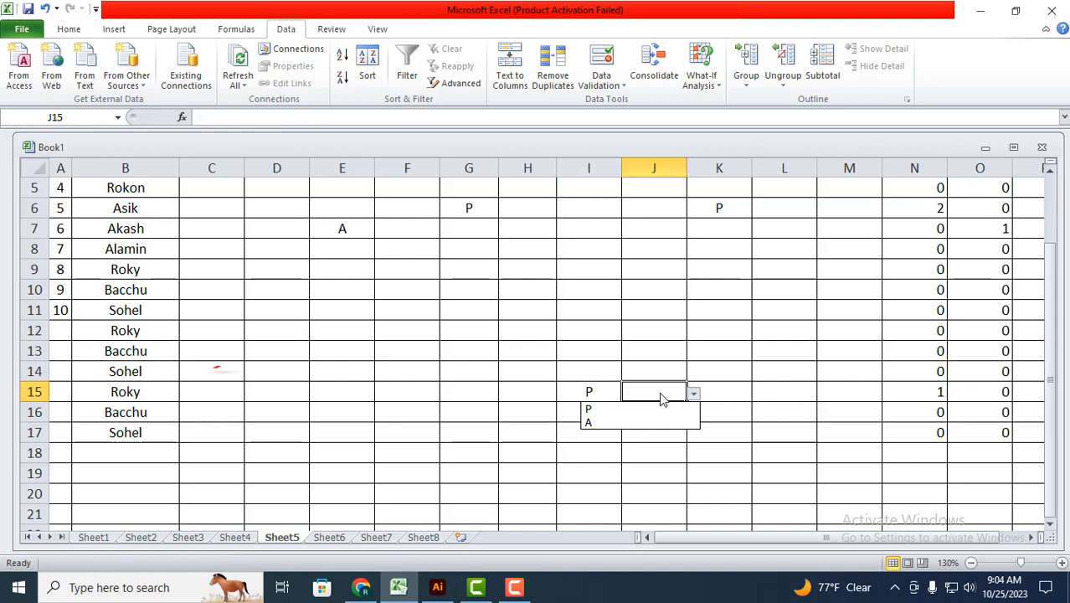
left_click(596, 409)
left_click(770, 392)
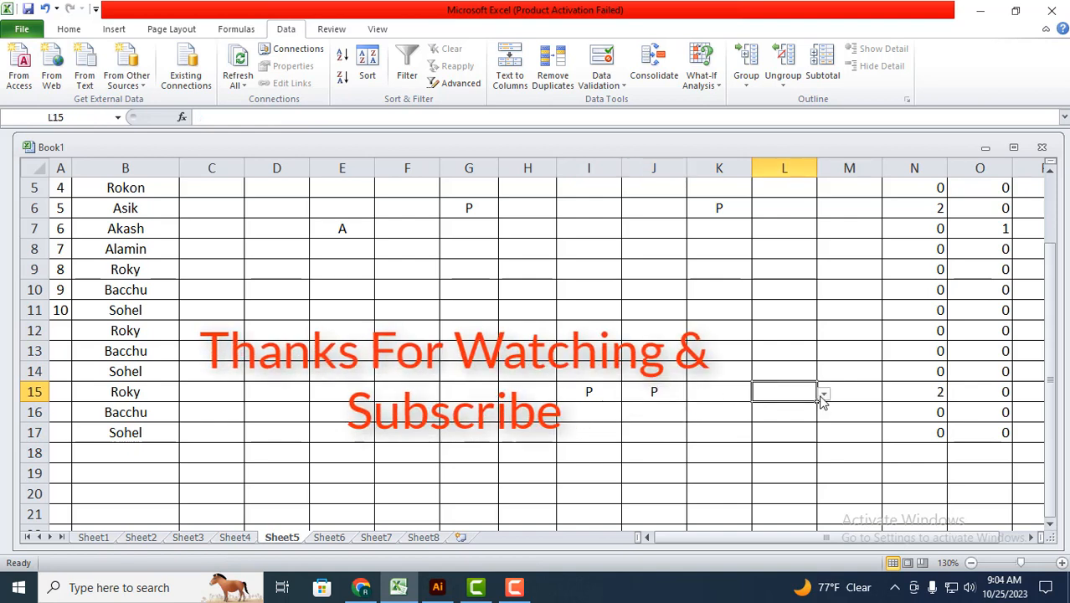